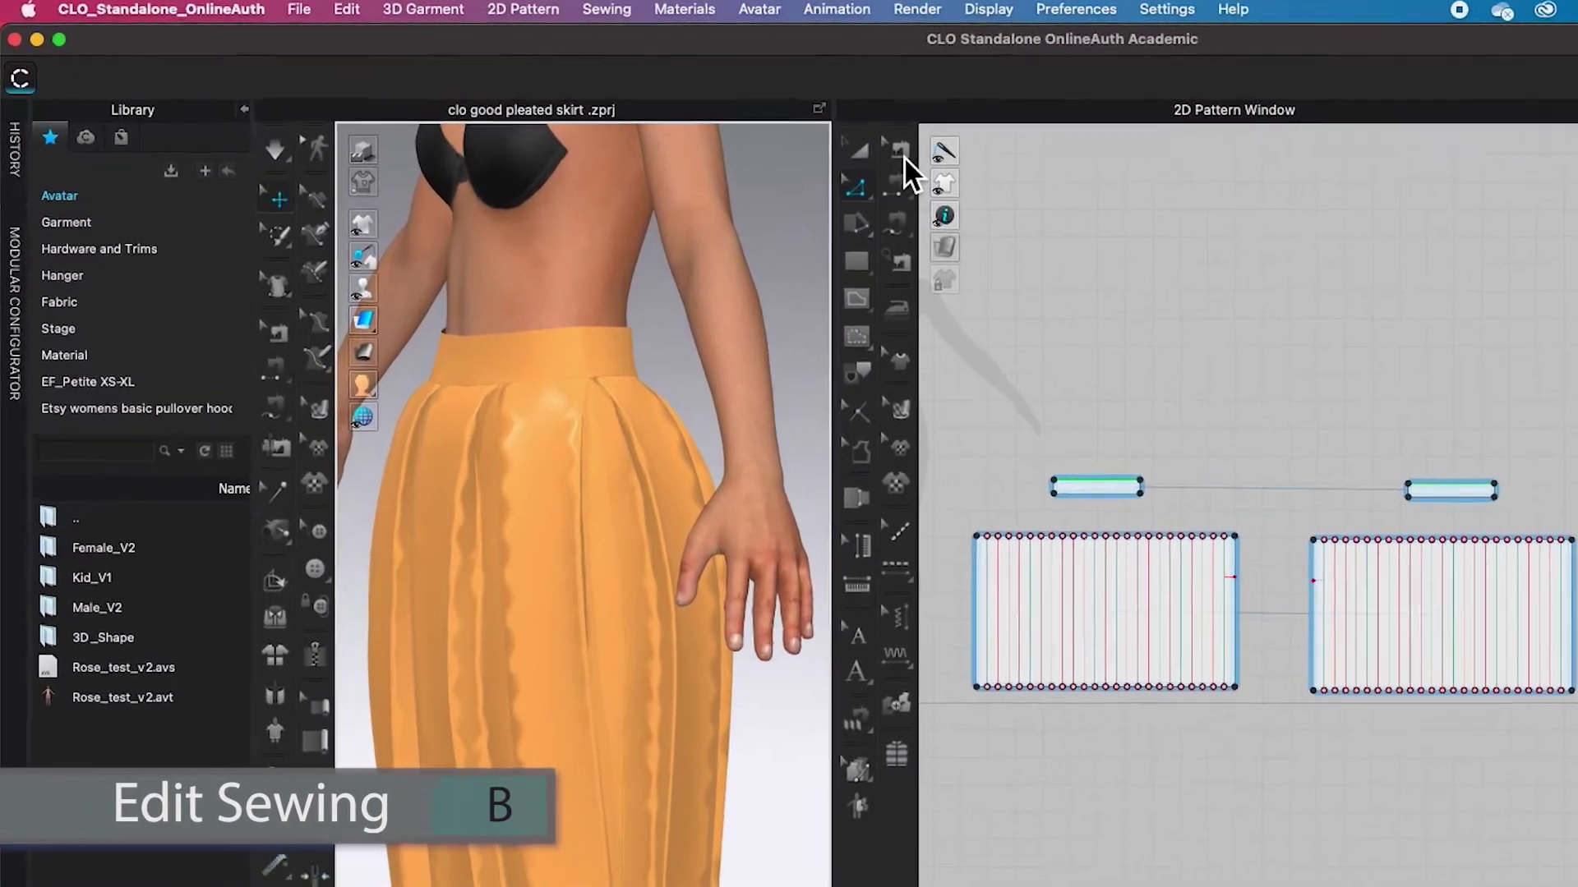
# - Delete the side seam between the two skirt panels and simulate so the hip splits open
pyautogui.click(671, 116)
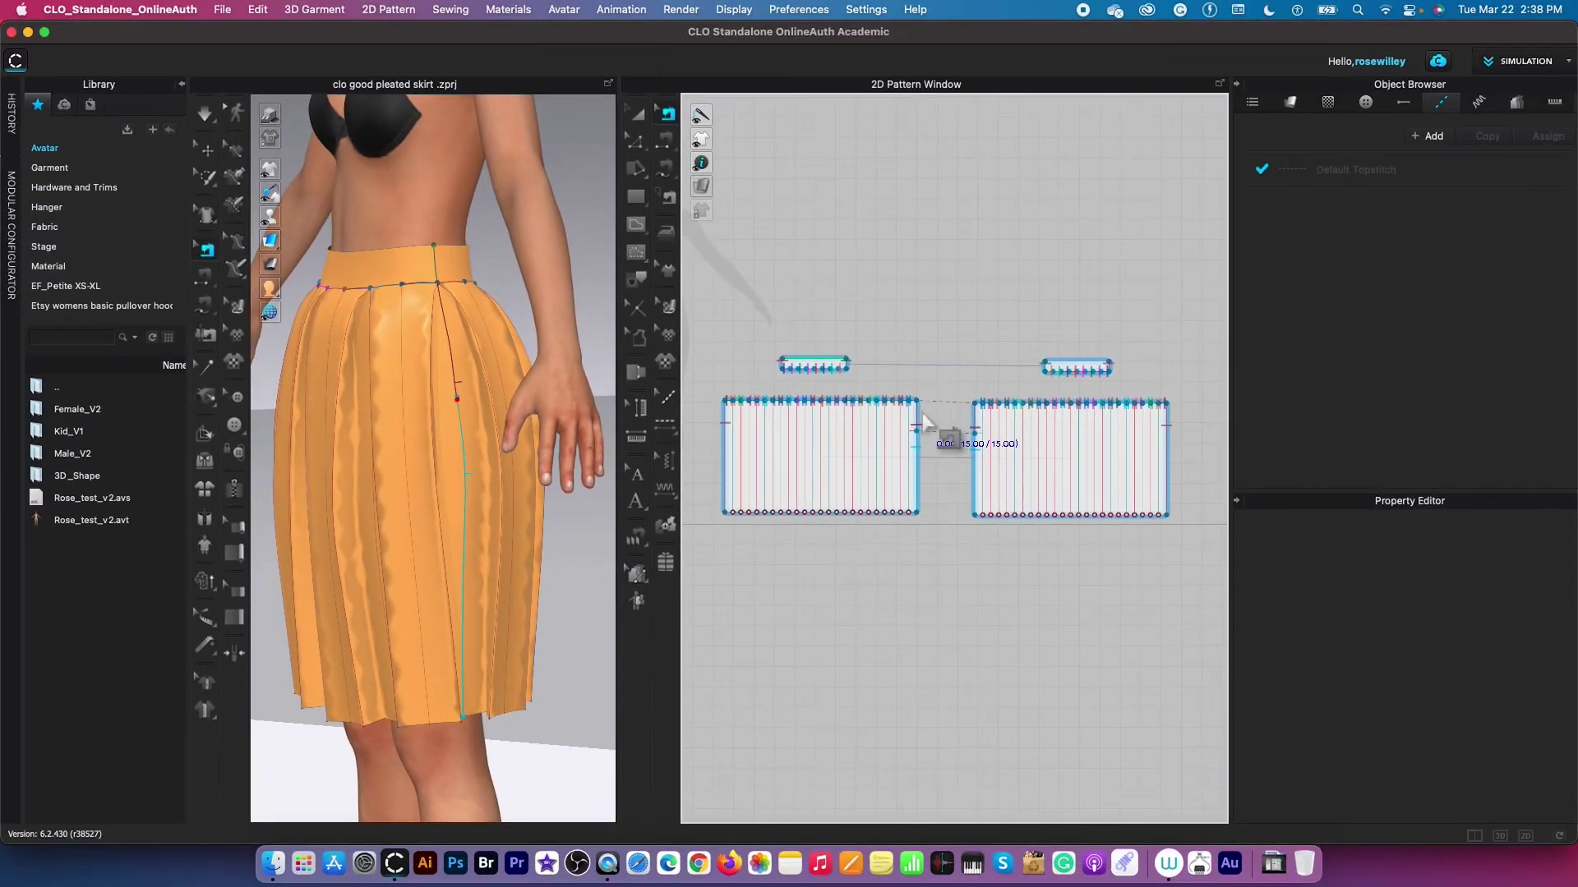
pyautogui.click(937, 425)
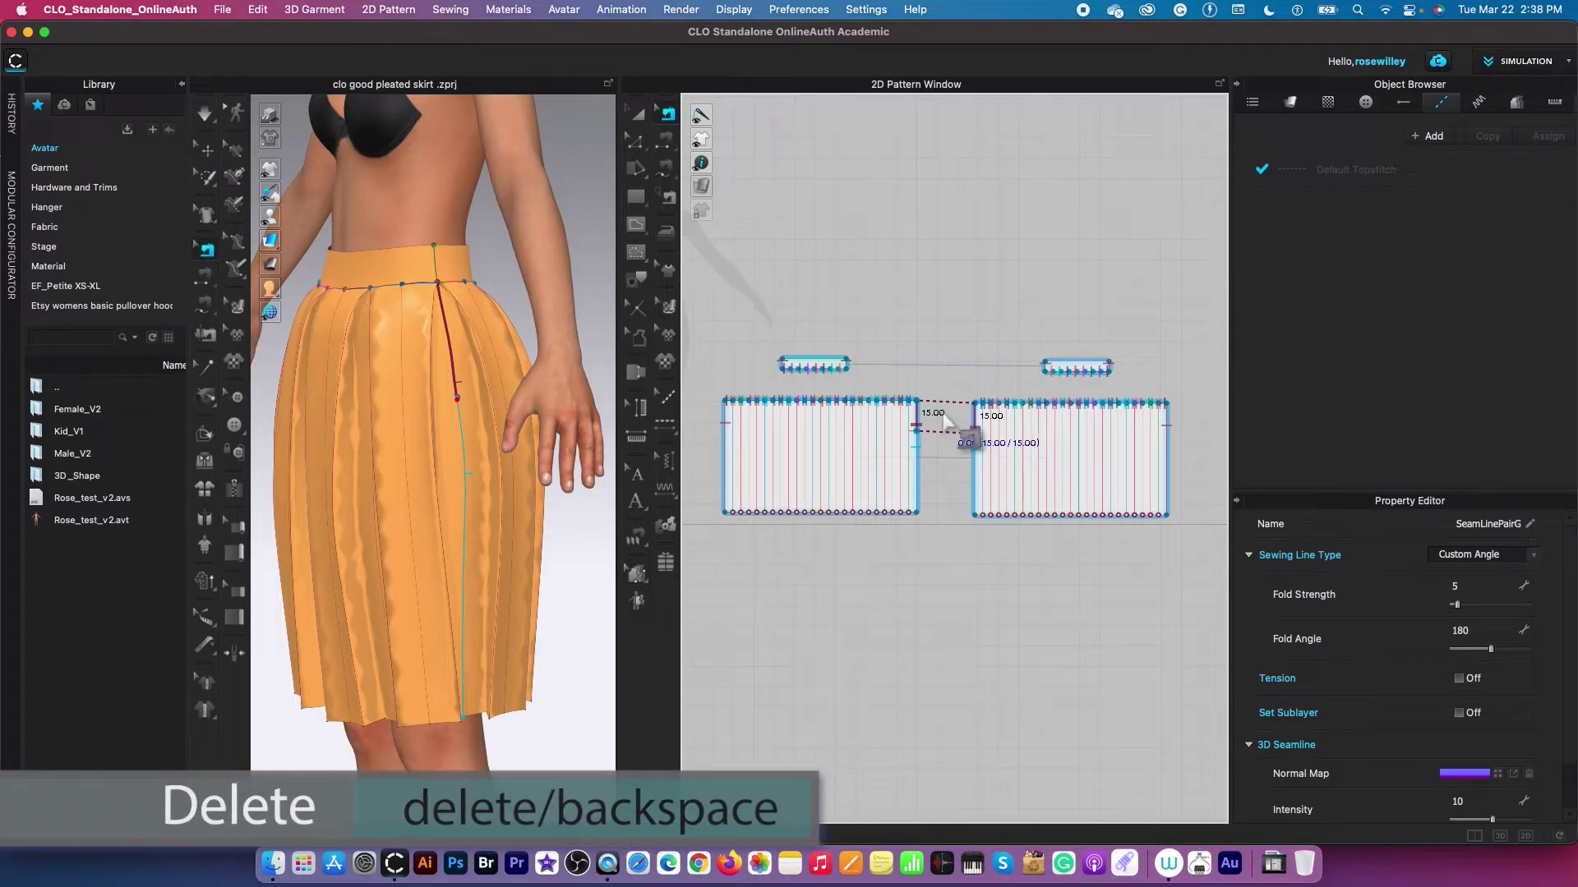
pyautogui.press('BackSpace')
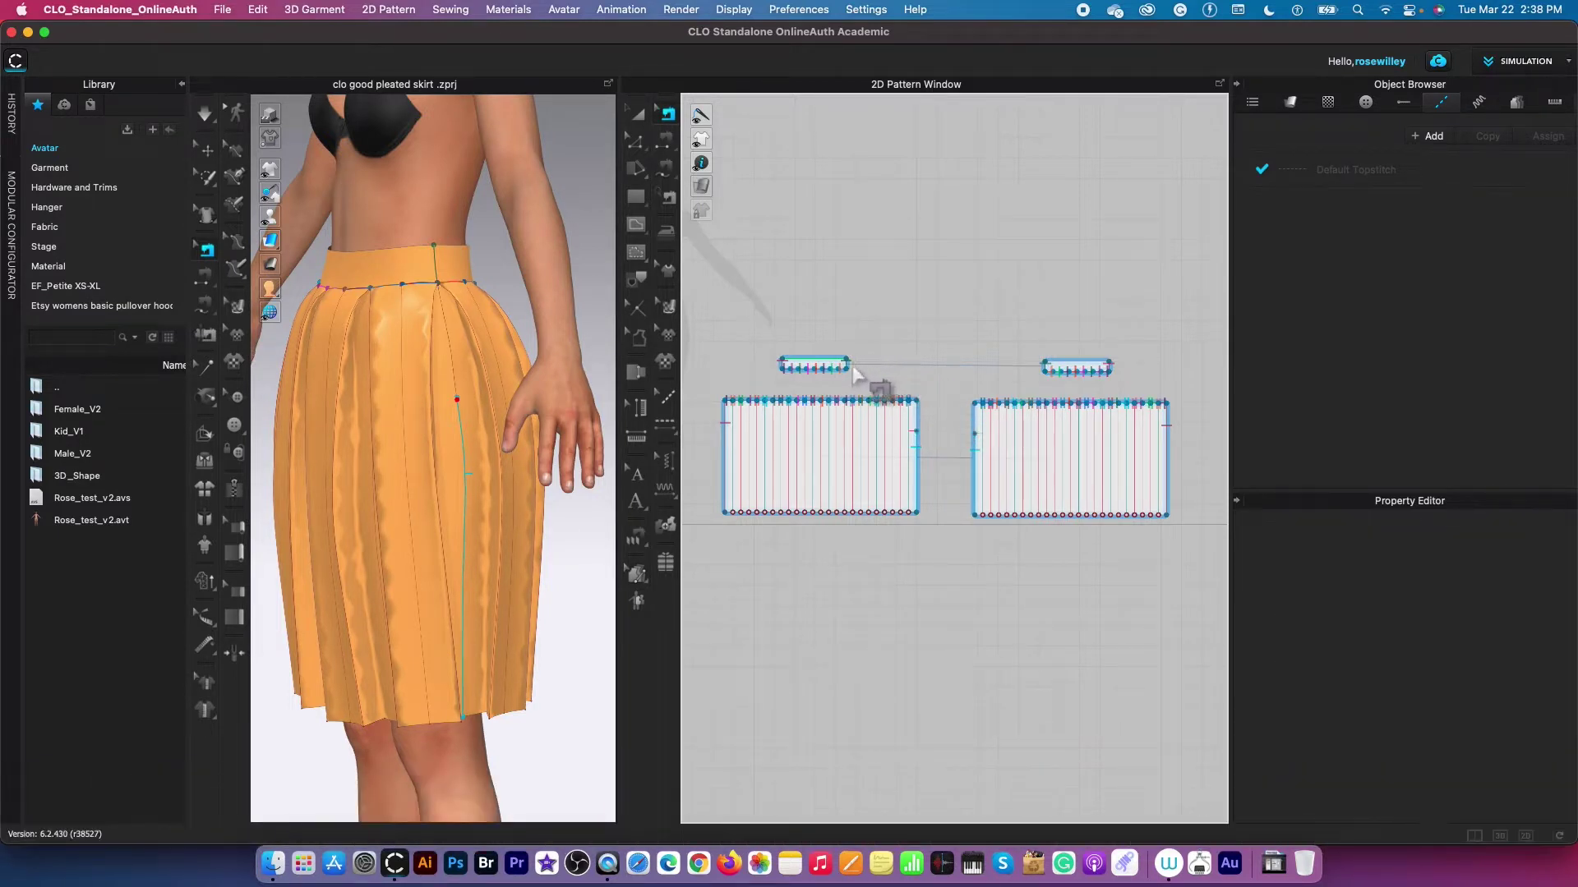
pyautogui.click(875, 366)
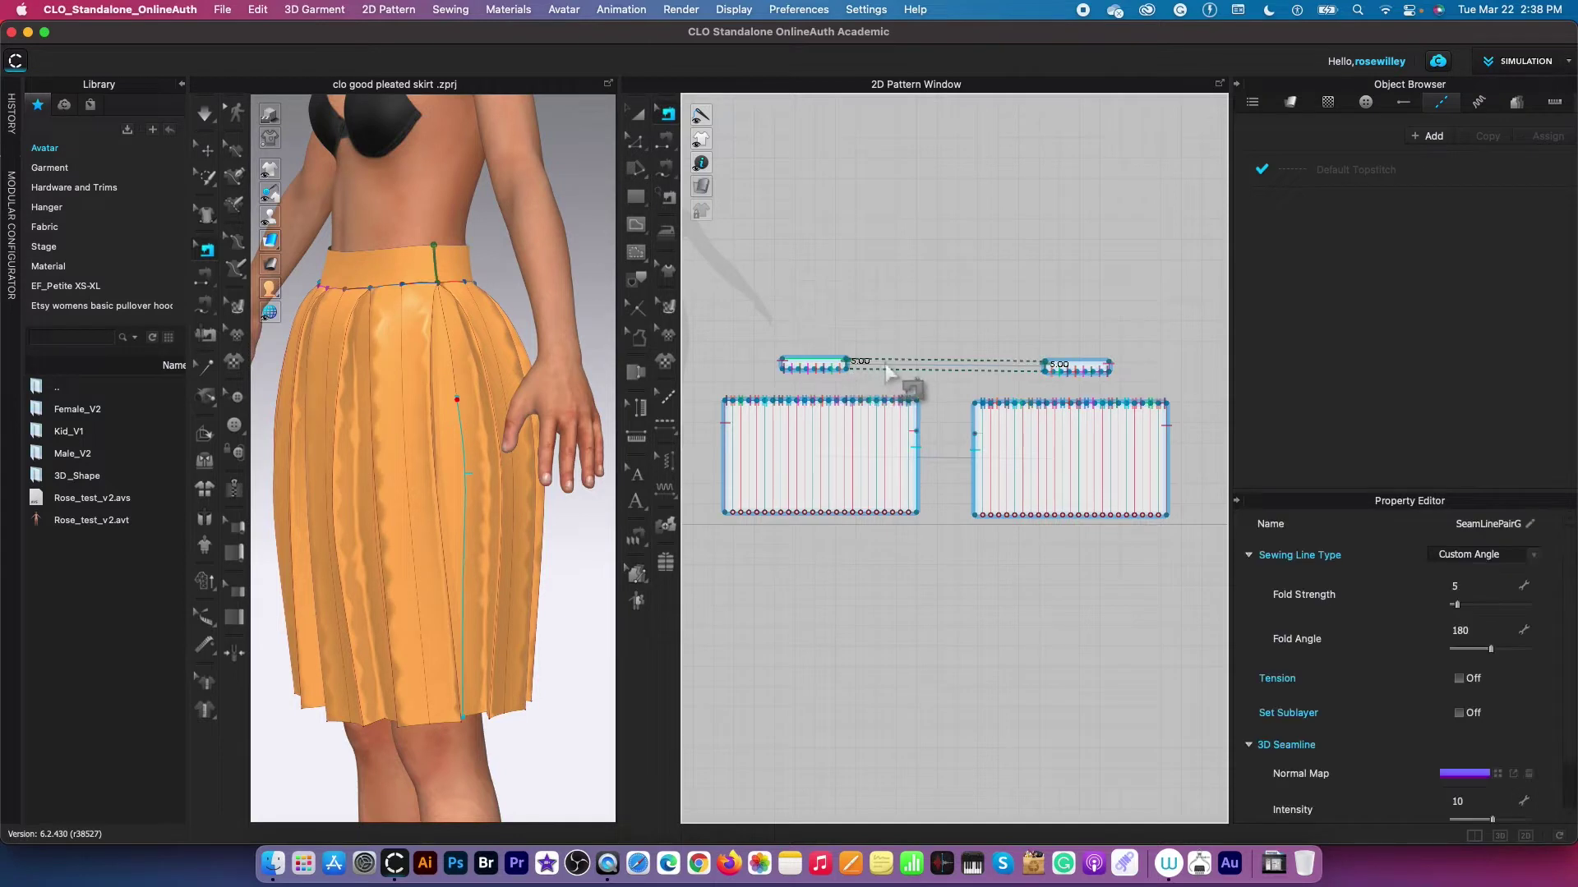
pyautogui.click(885, 369)
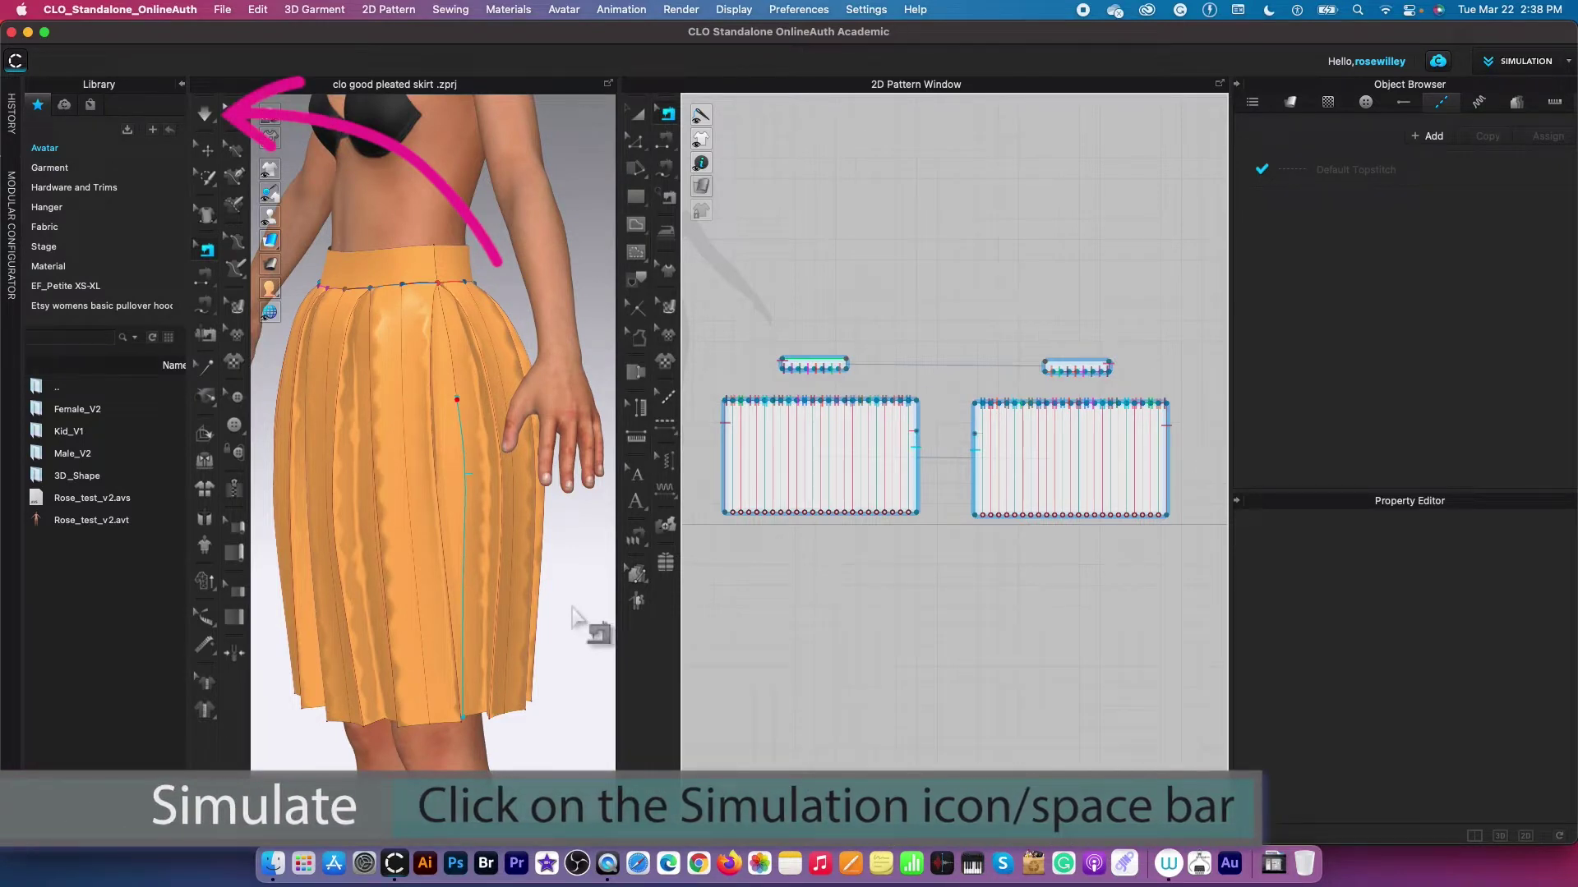
pyautogui.press('space')
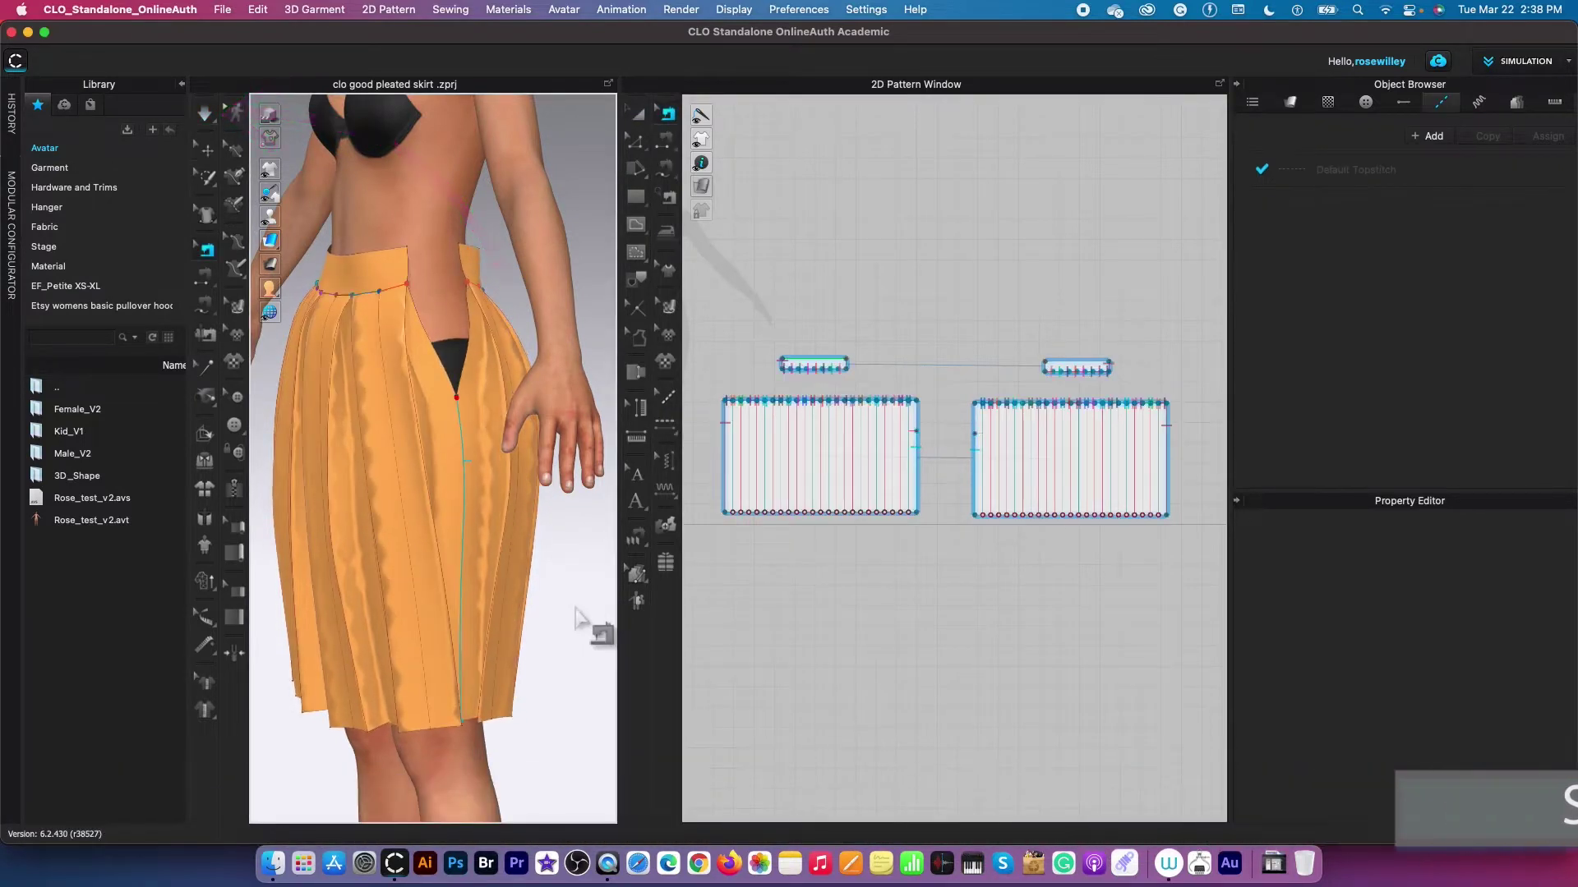
# - Add a 19.78 cm zipper along both edges of the hip opening, from waistband downward
pyautogui.moveTo(575, 616); pyautogui.dragTo(546, 687, button='right')
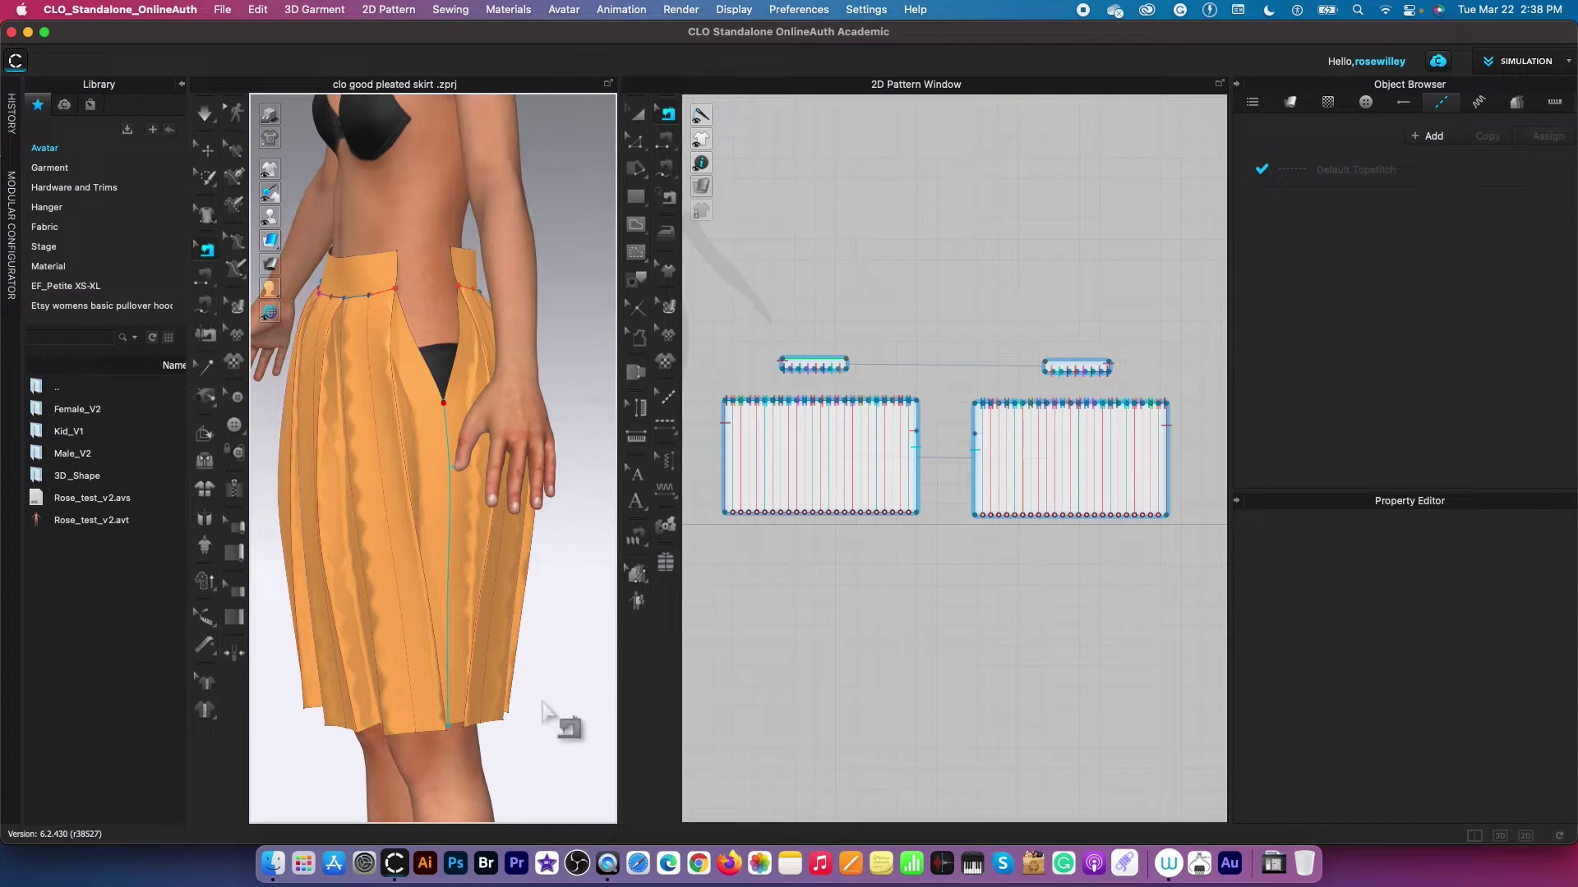
pyautogui.click(235, 491)
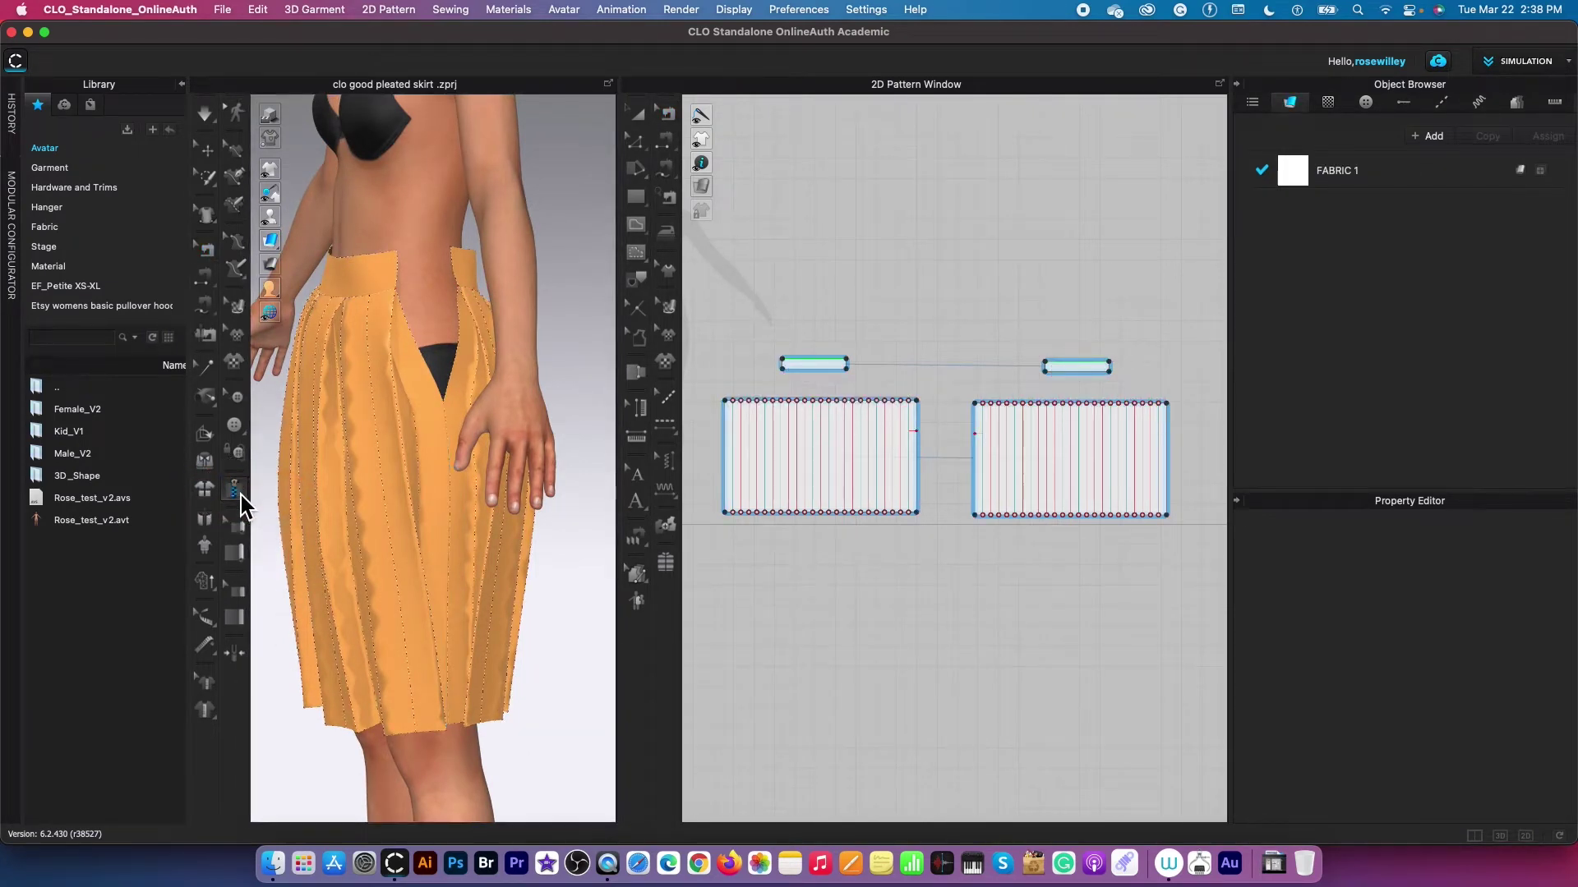
pyautogui.click(396, 253)
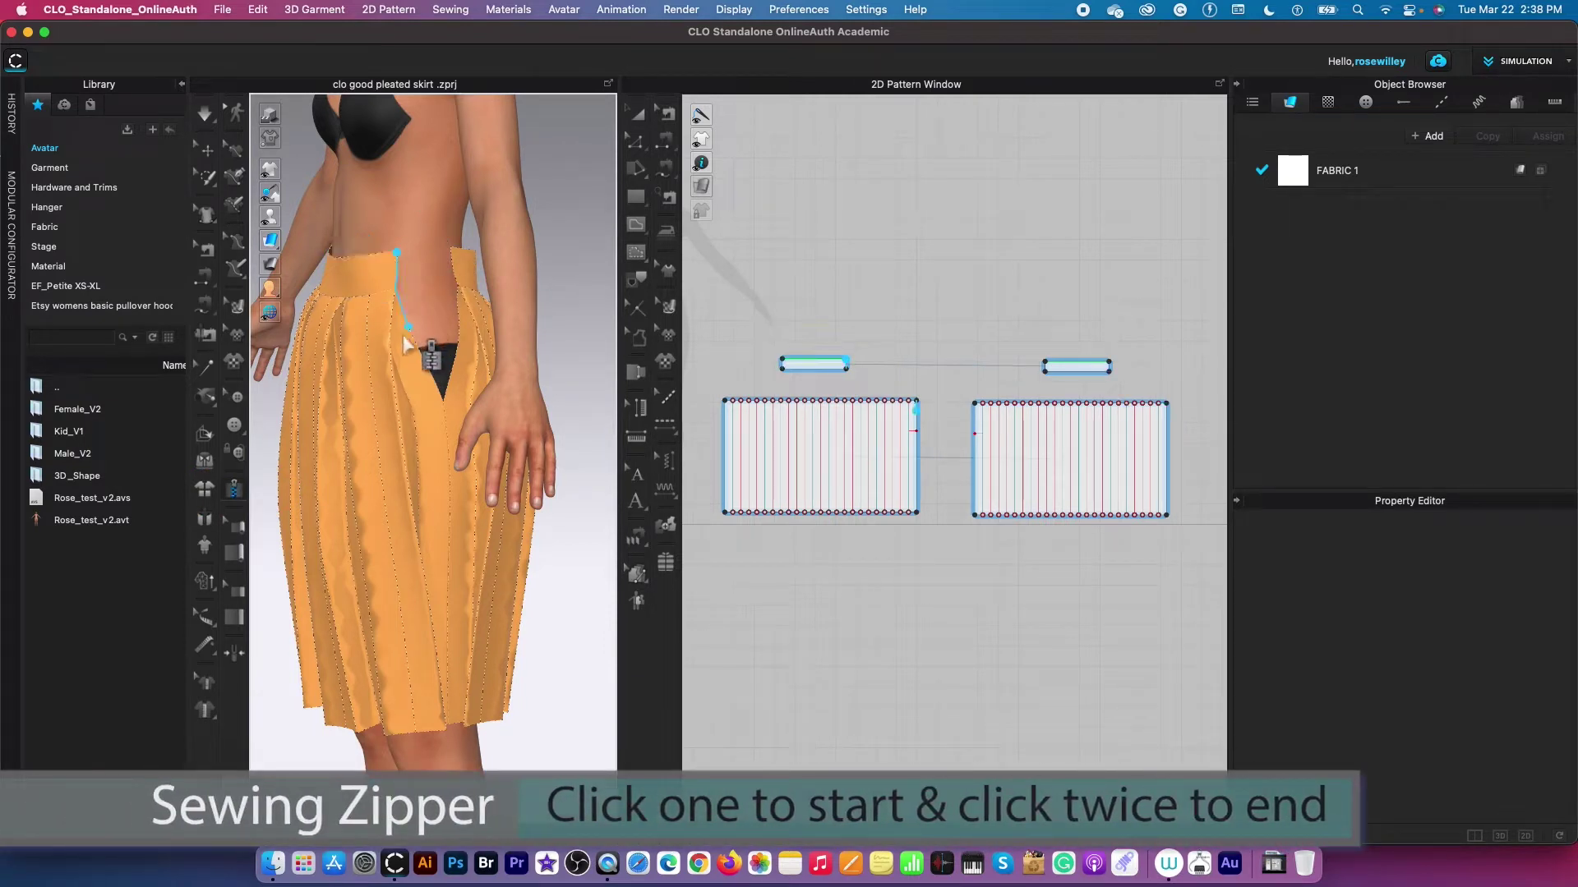
pyautogui.doubleClick(445, 403)
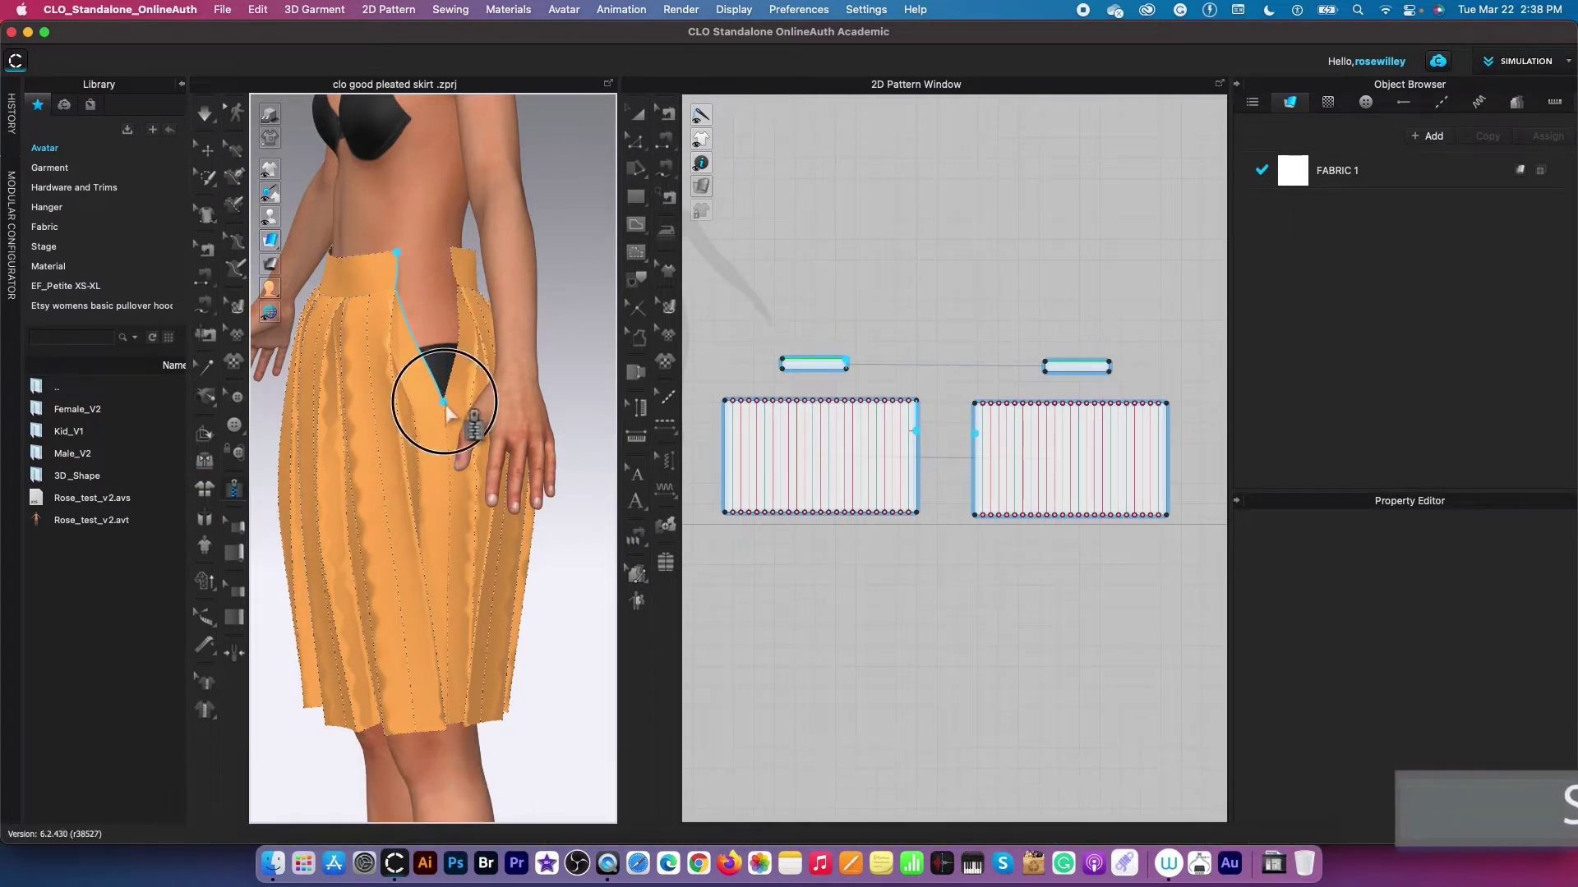
pyautogui.click(451, 247)
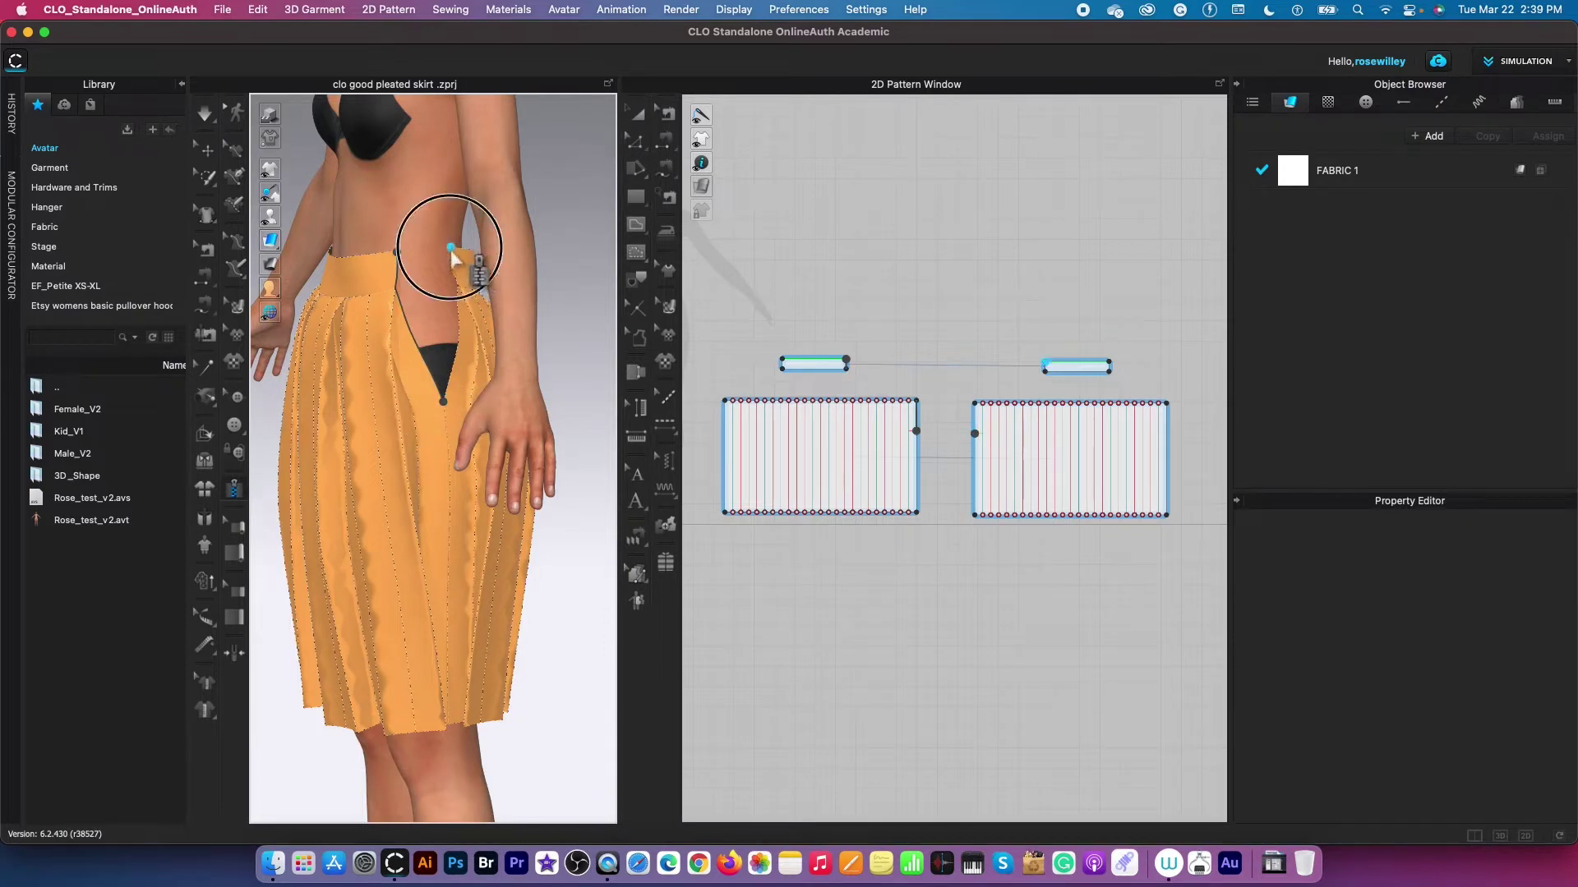
pyautogui.doubleClick(444, 402)
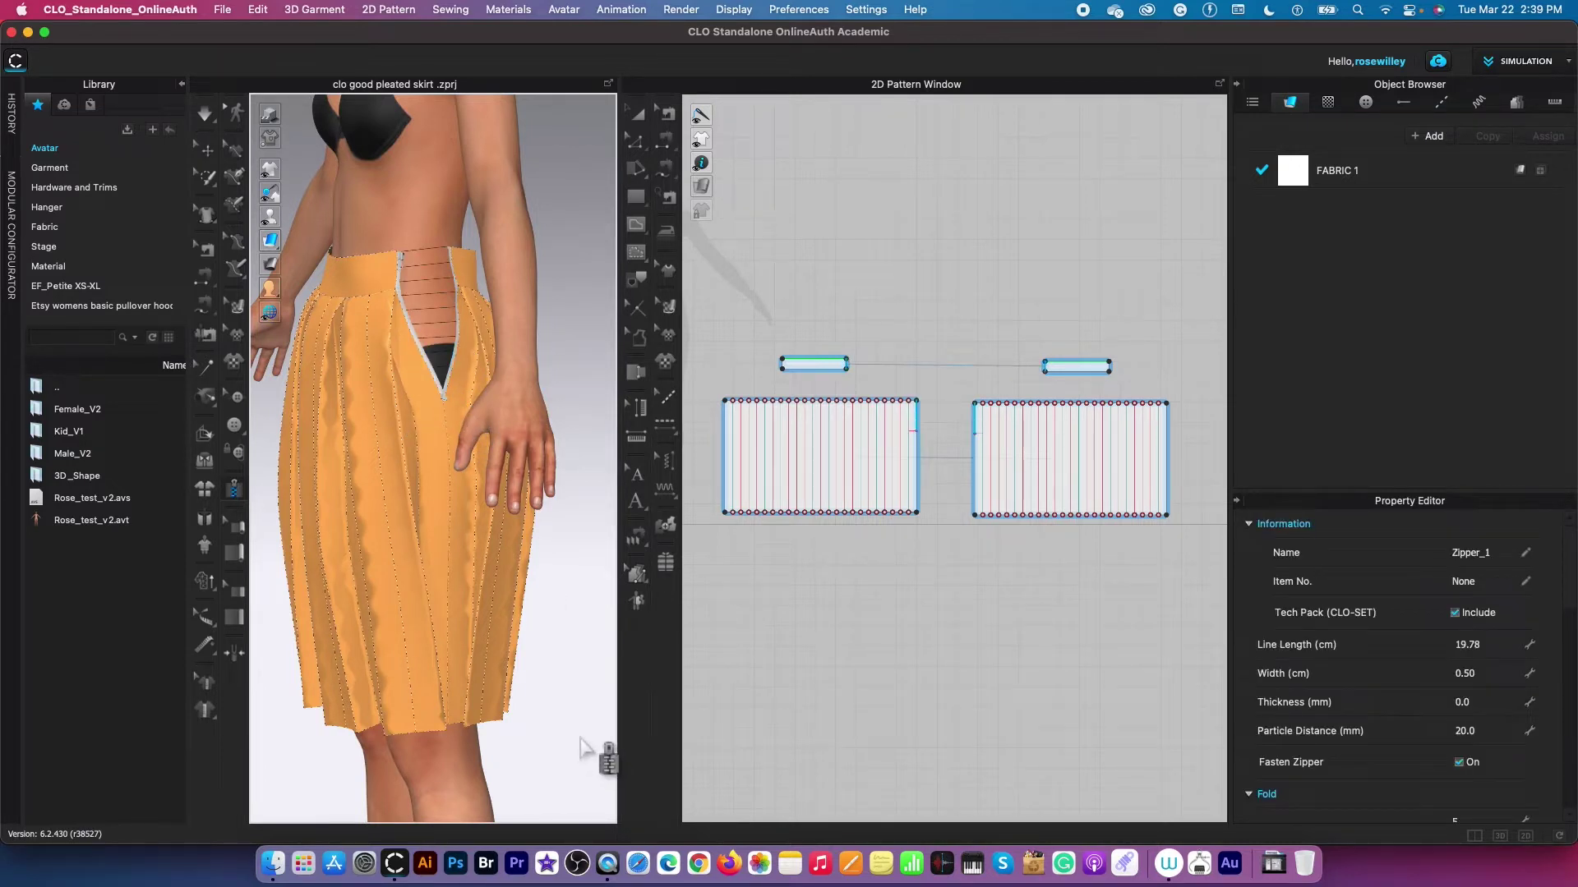
pyautogui.press('Escape')
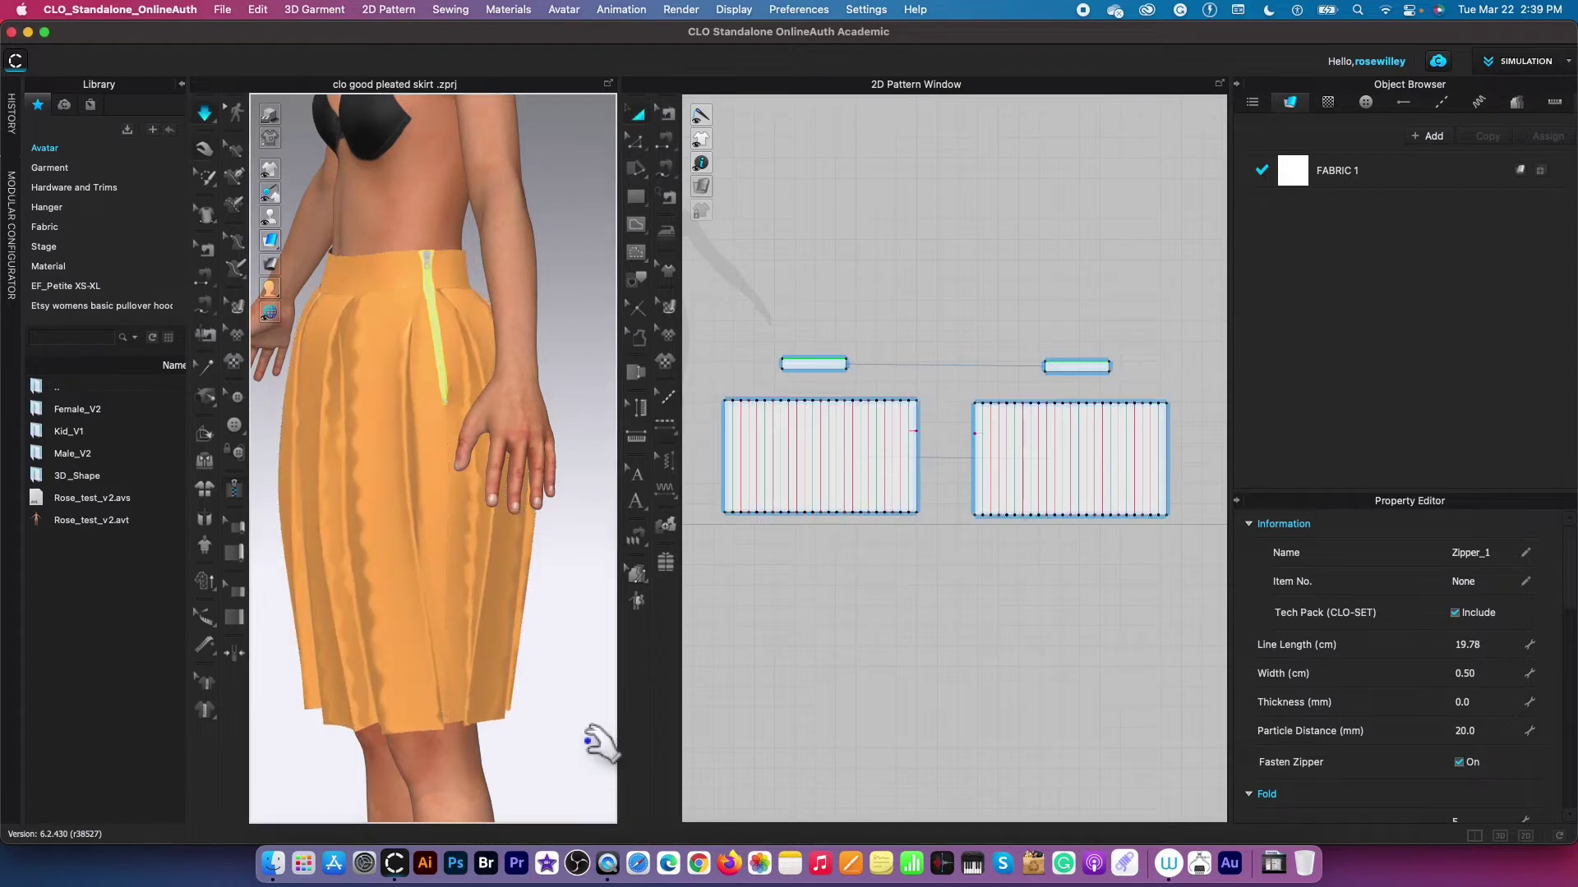
# - Zoom in on the side zipper and select Zipper_1 to show its properties
pyautogui.scroll(5, 529, 481)
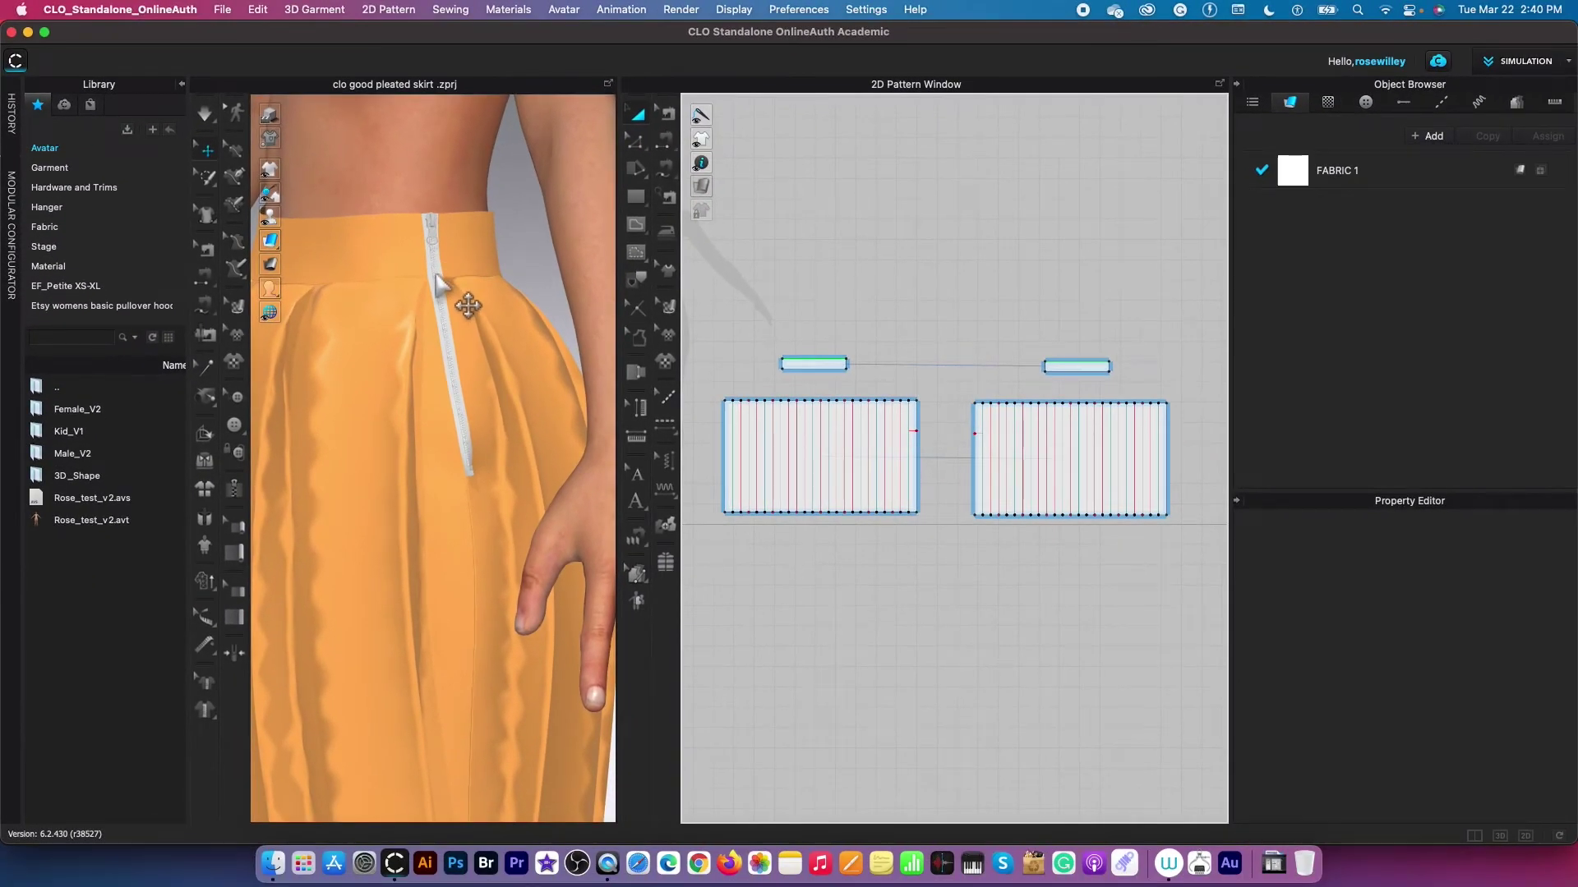
pyautogui.click(438, 278)
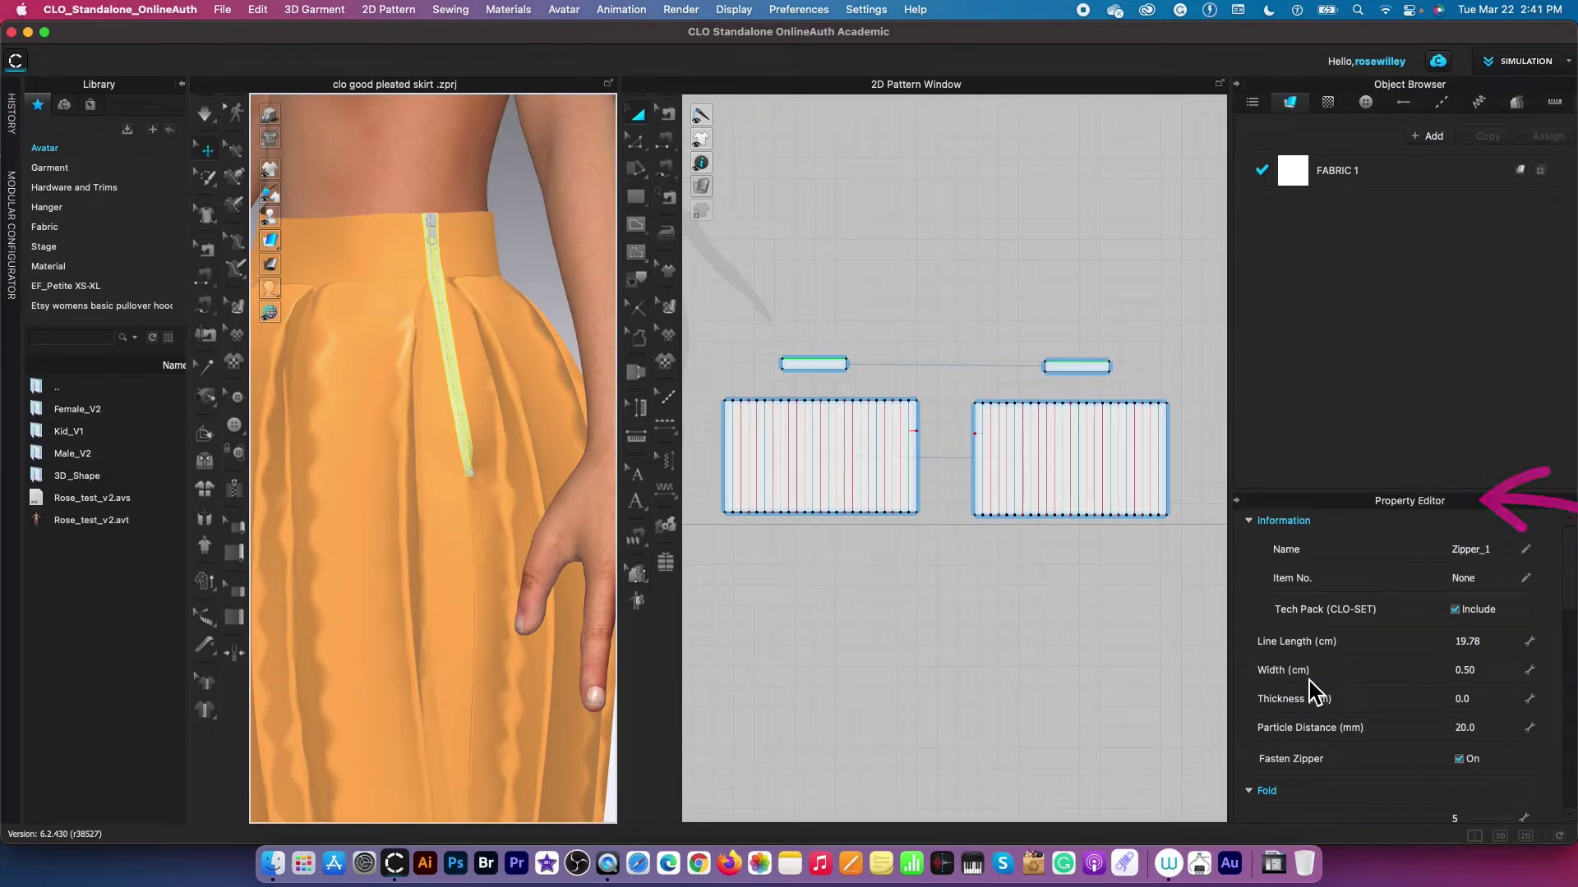
# - Set Zipper_1's width to 0.10 cm and briefly simulate to settle it
pyautogui.click(1467, 672)
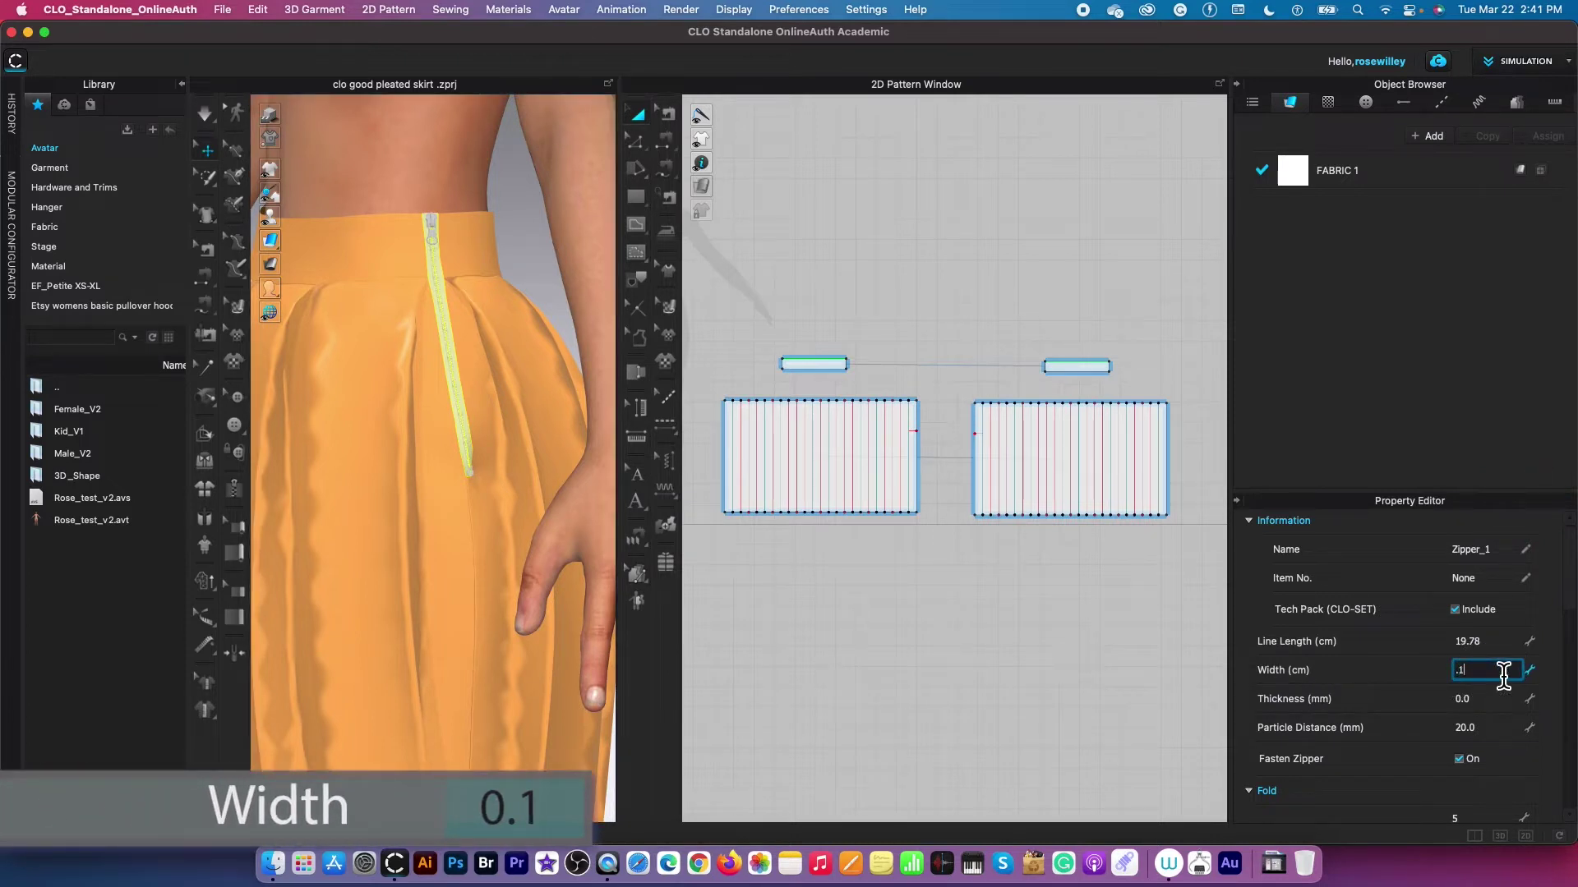
pyautogui.write('.1')
pyautogui.press('Return')
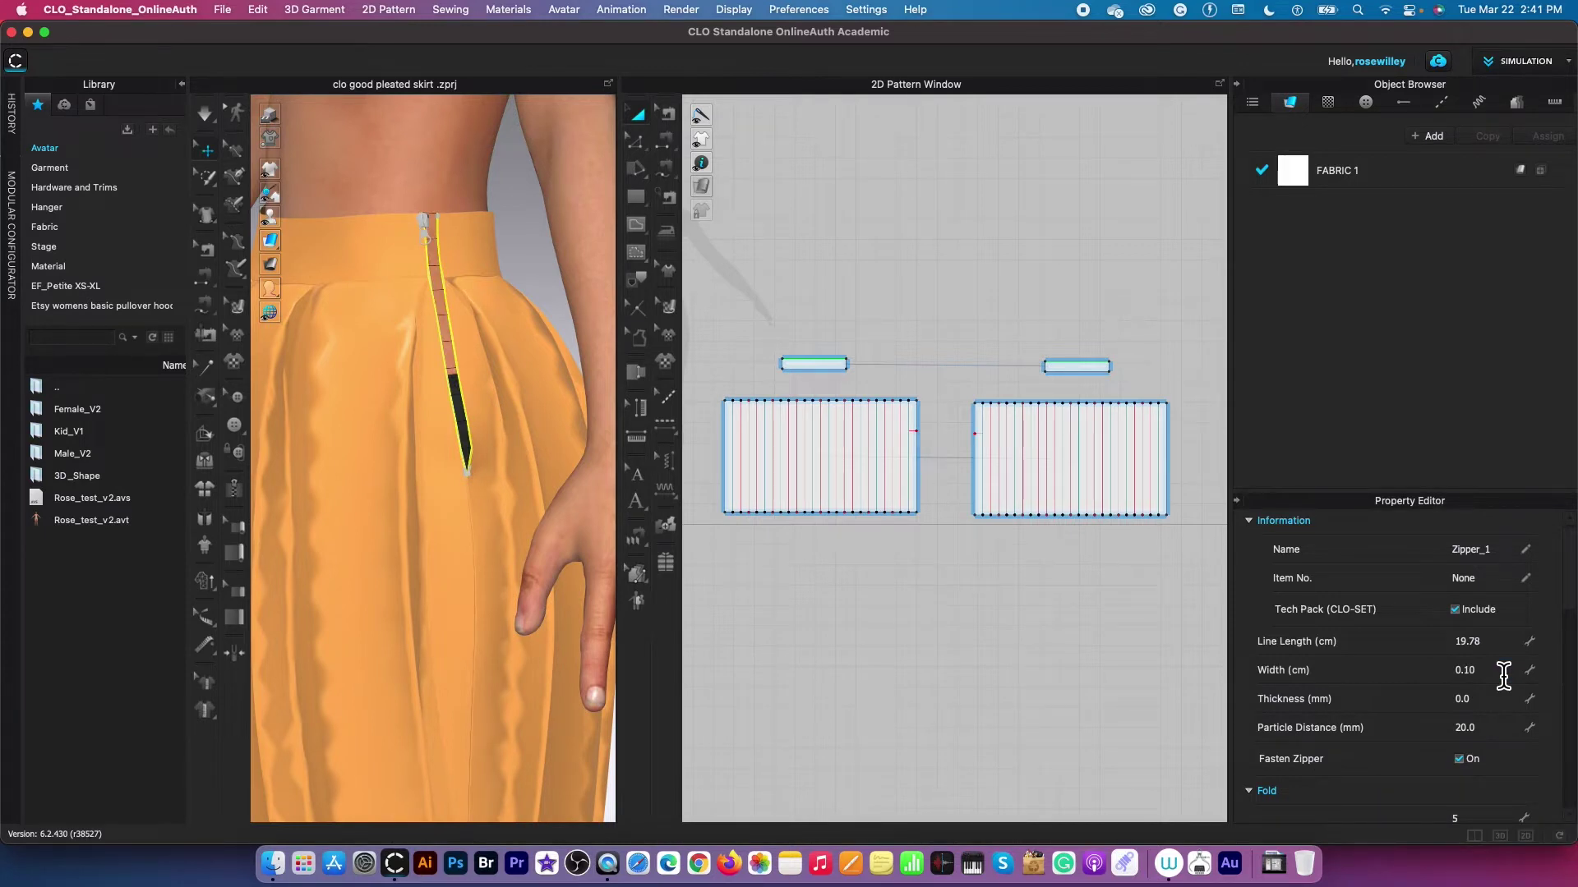
pyautogui.press('space')
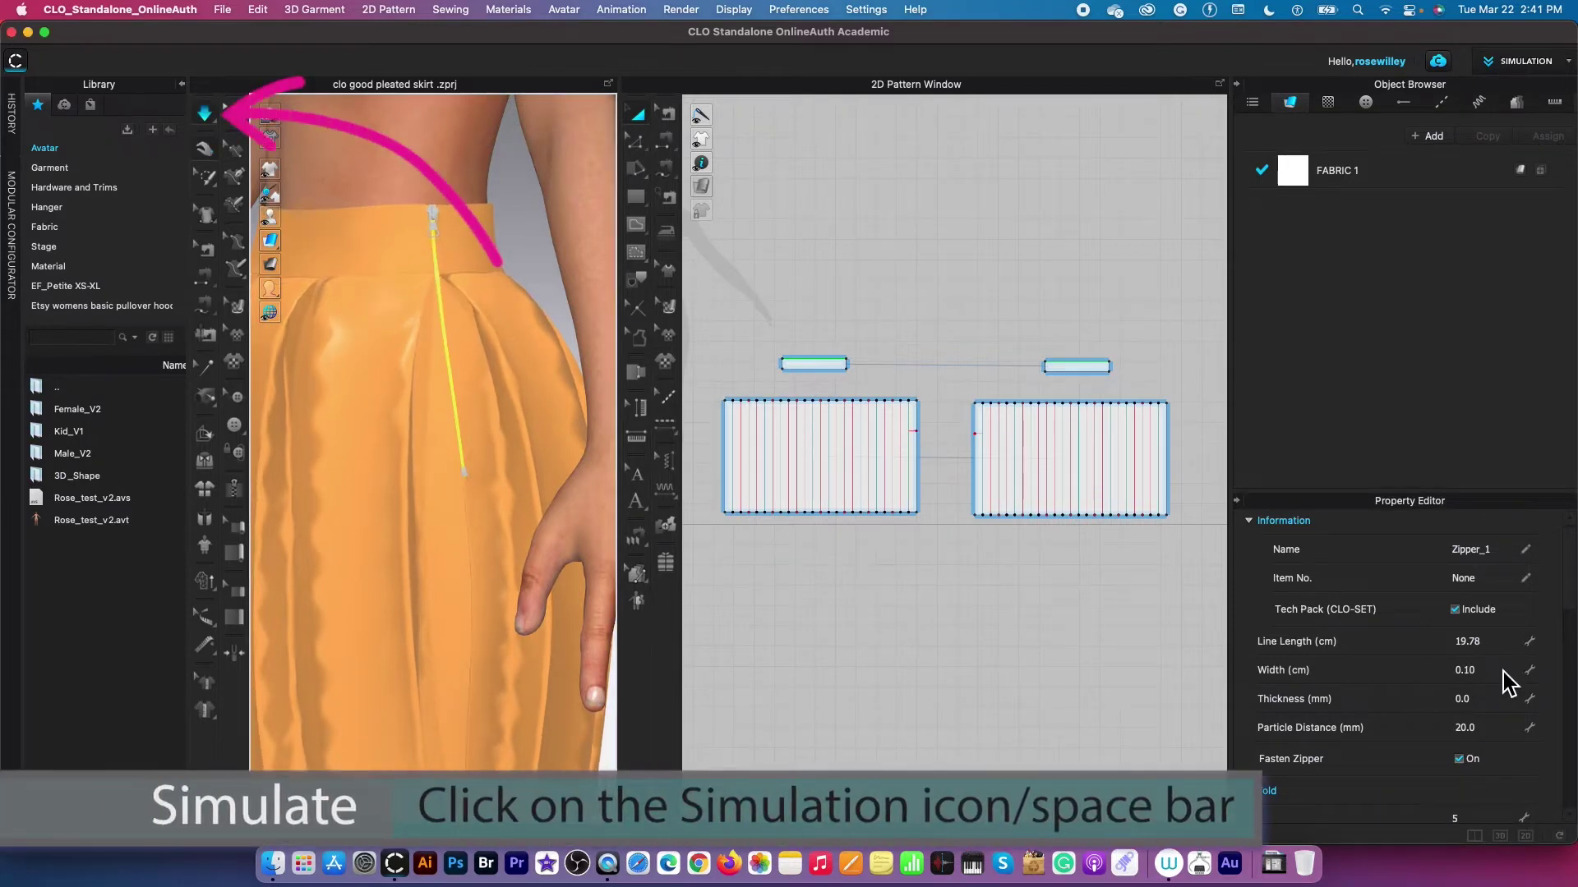
pyautogui.press('space')
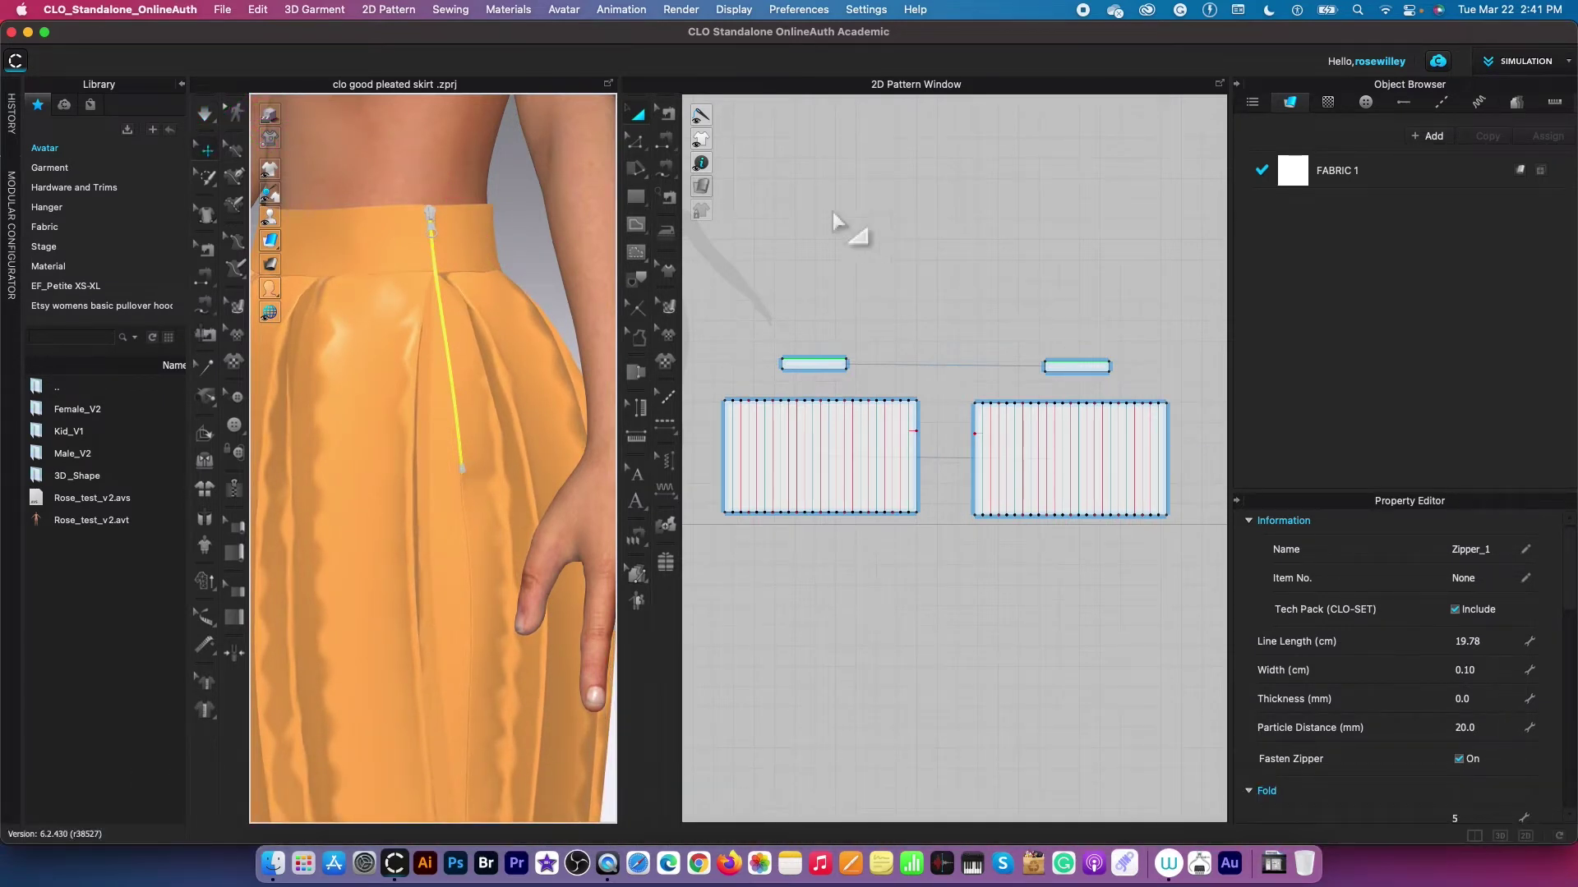
# - Give the zipper a different slider shape and the slim Puller_09 puller
pyautogui.click(430, 212)
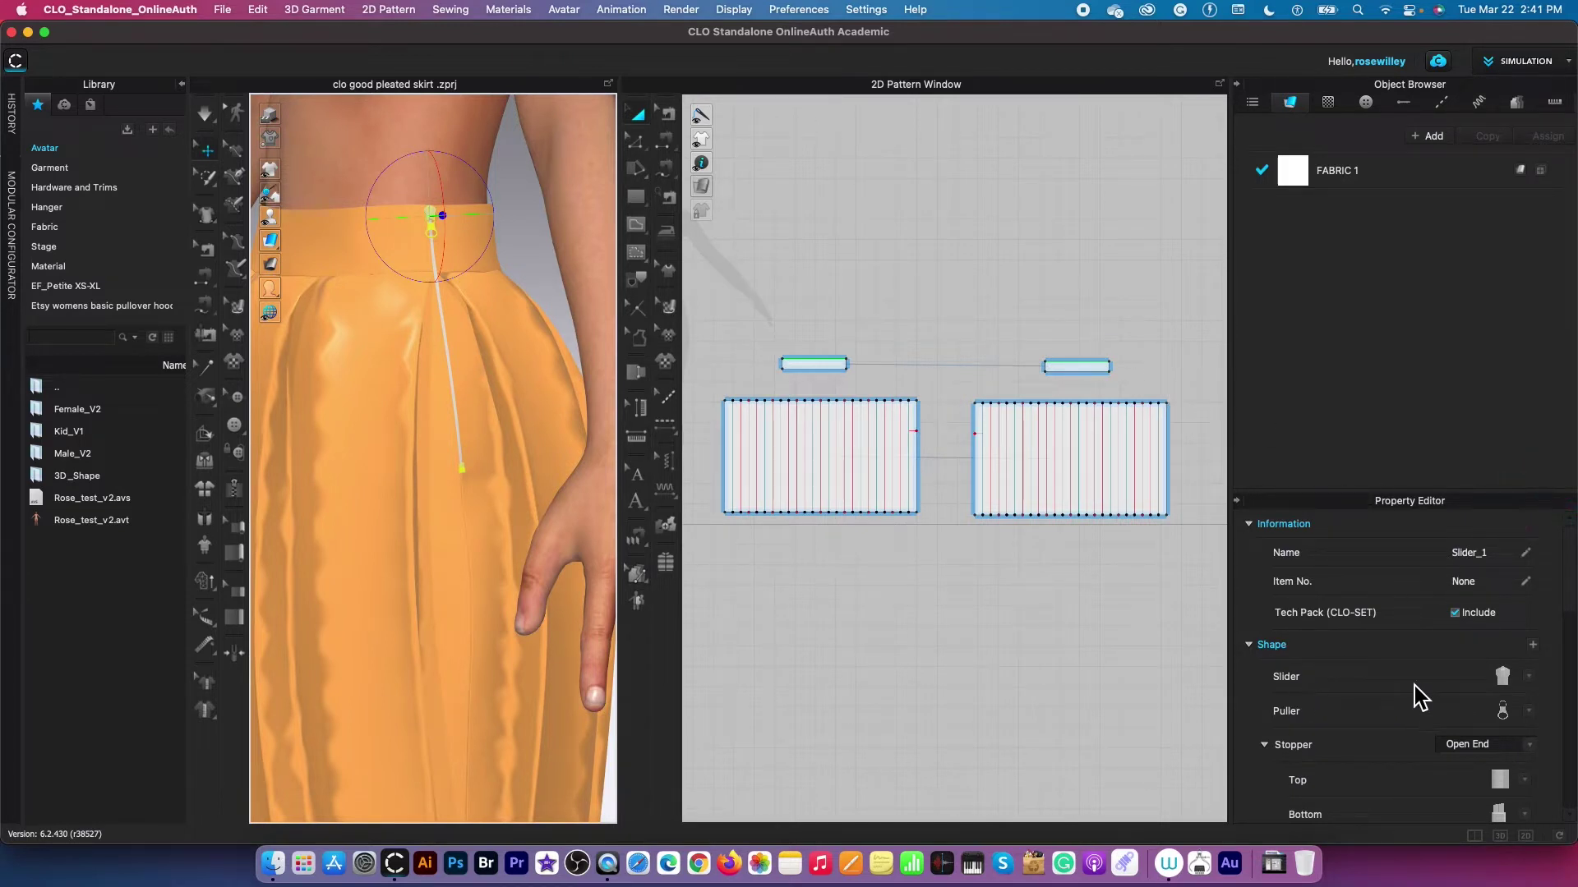
pyautogui.click(1529, 678)
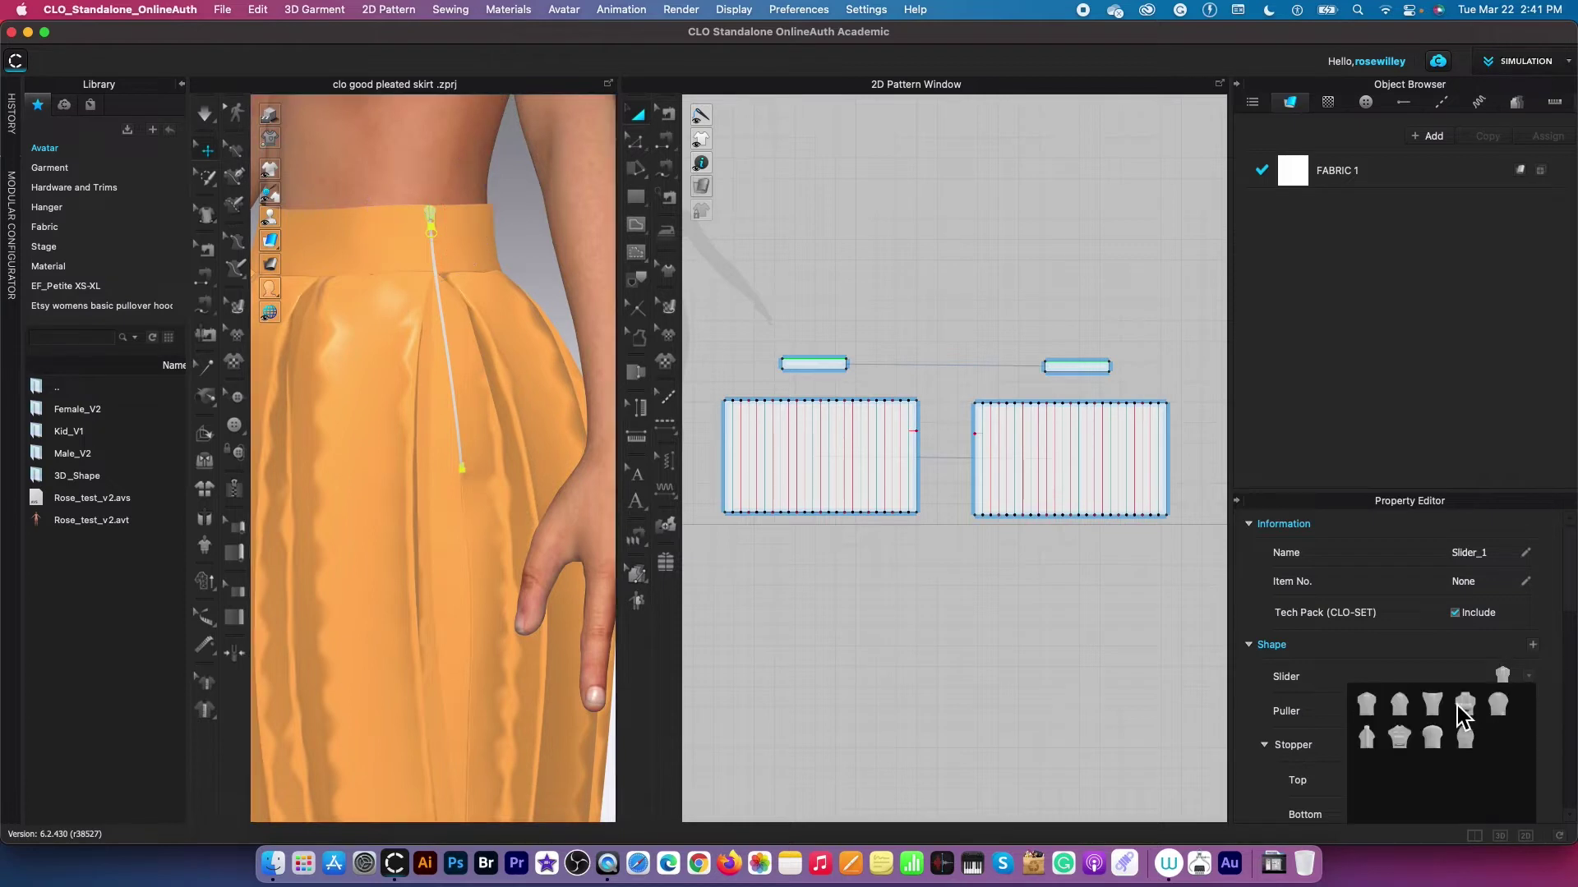
pyautogui.click(1373, 742)
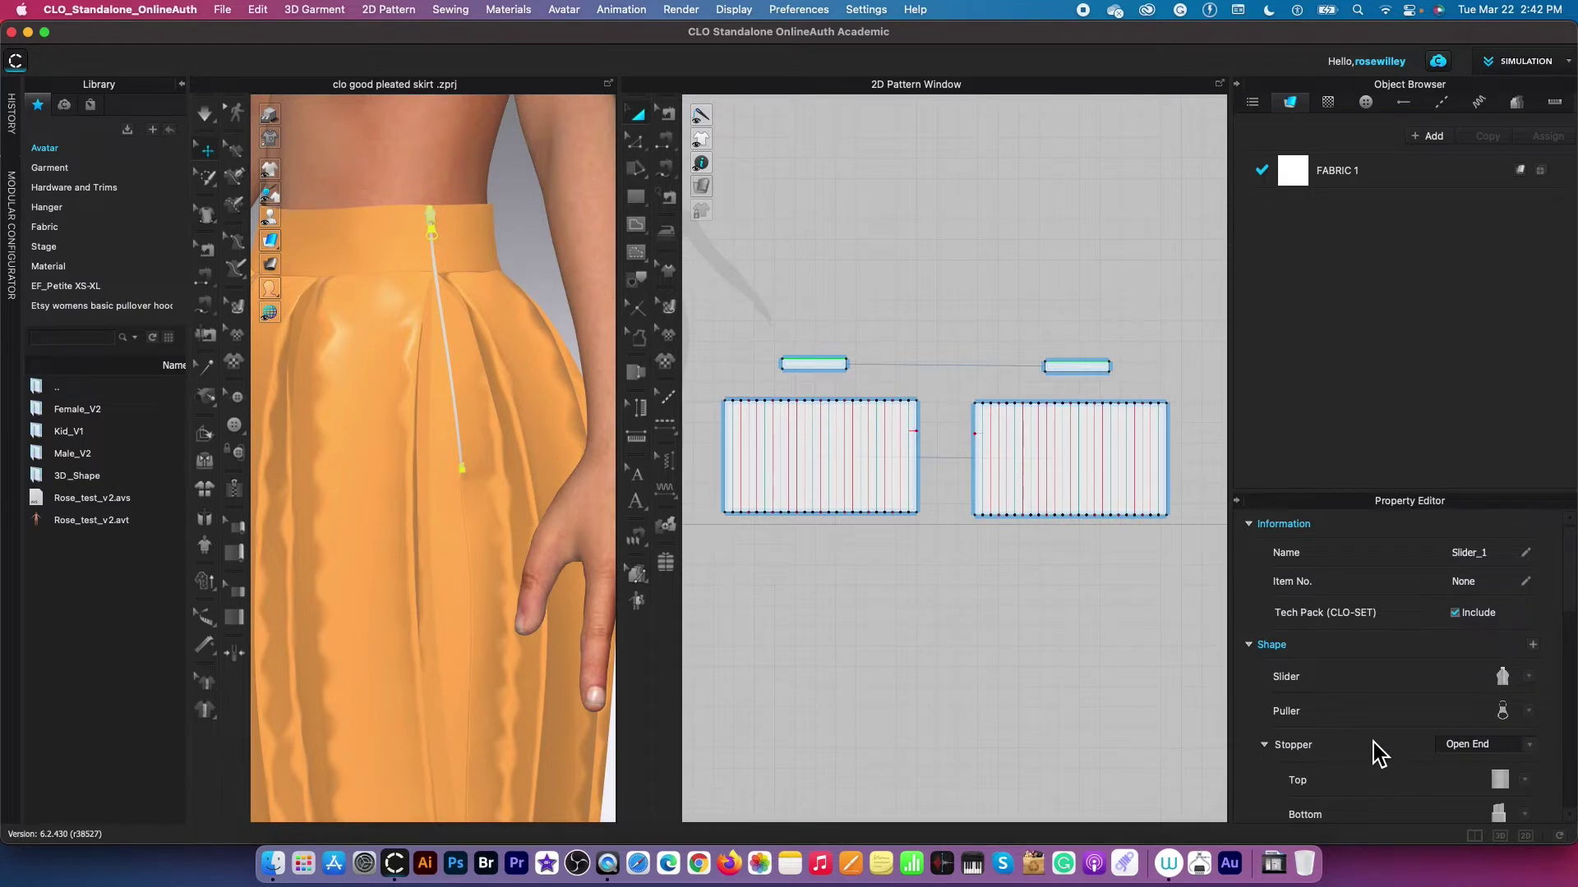
pyautogui.click(1530, 712)
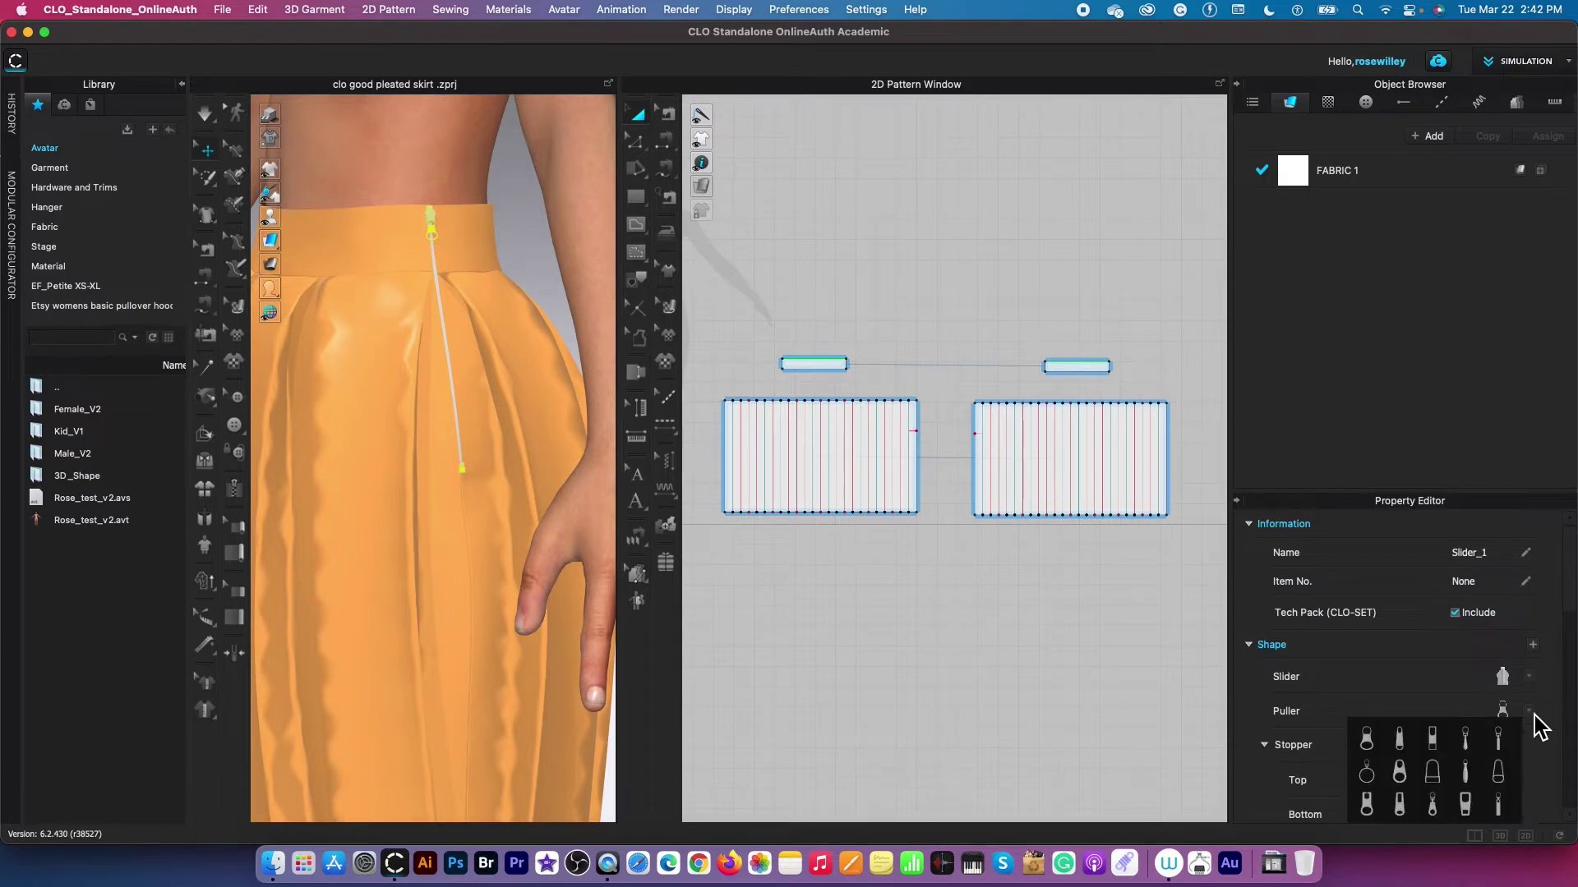
pyautogui.click(1469, 781)
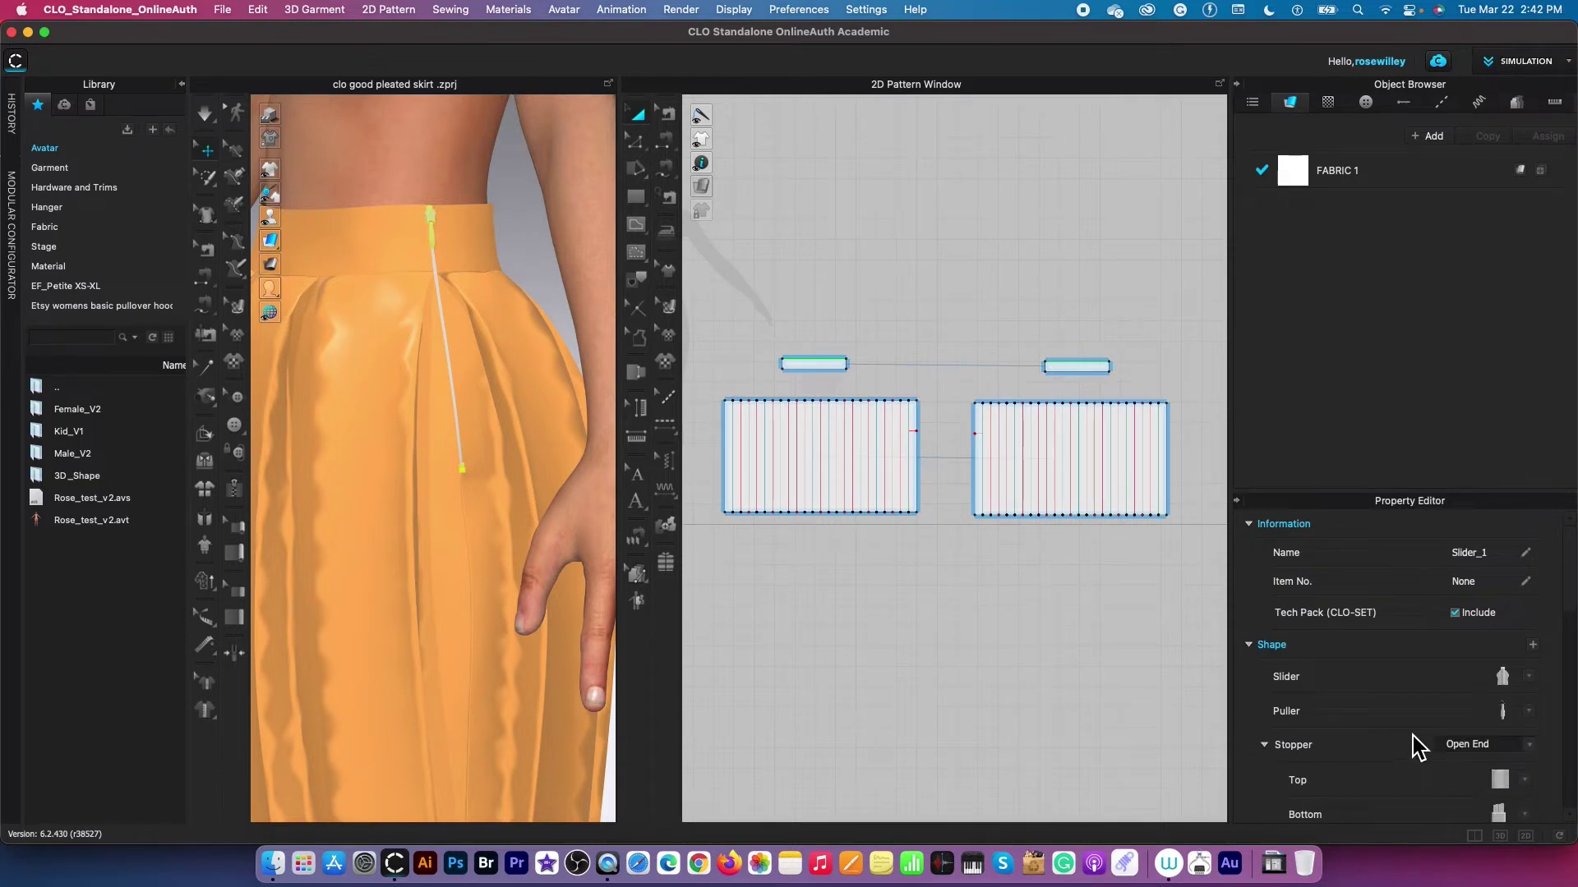
# - Make the stoppers Closed End with new top and bottom stopper shapes, then deselect the zipper
pyautogui.scroll(-5, 1412, 736)
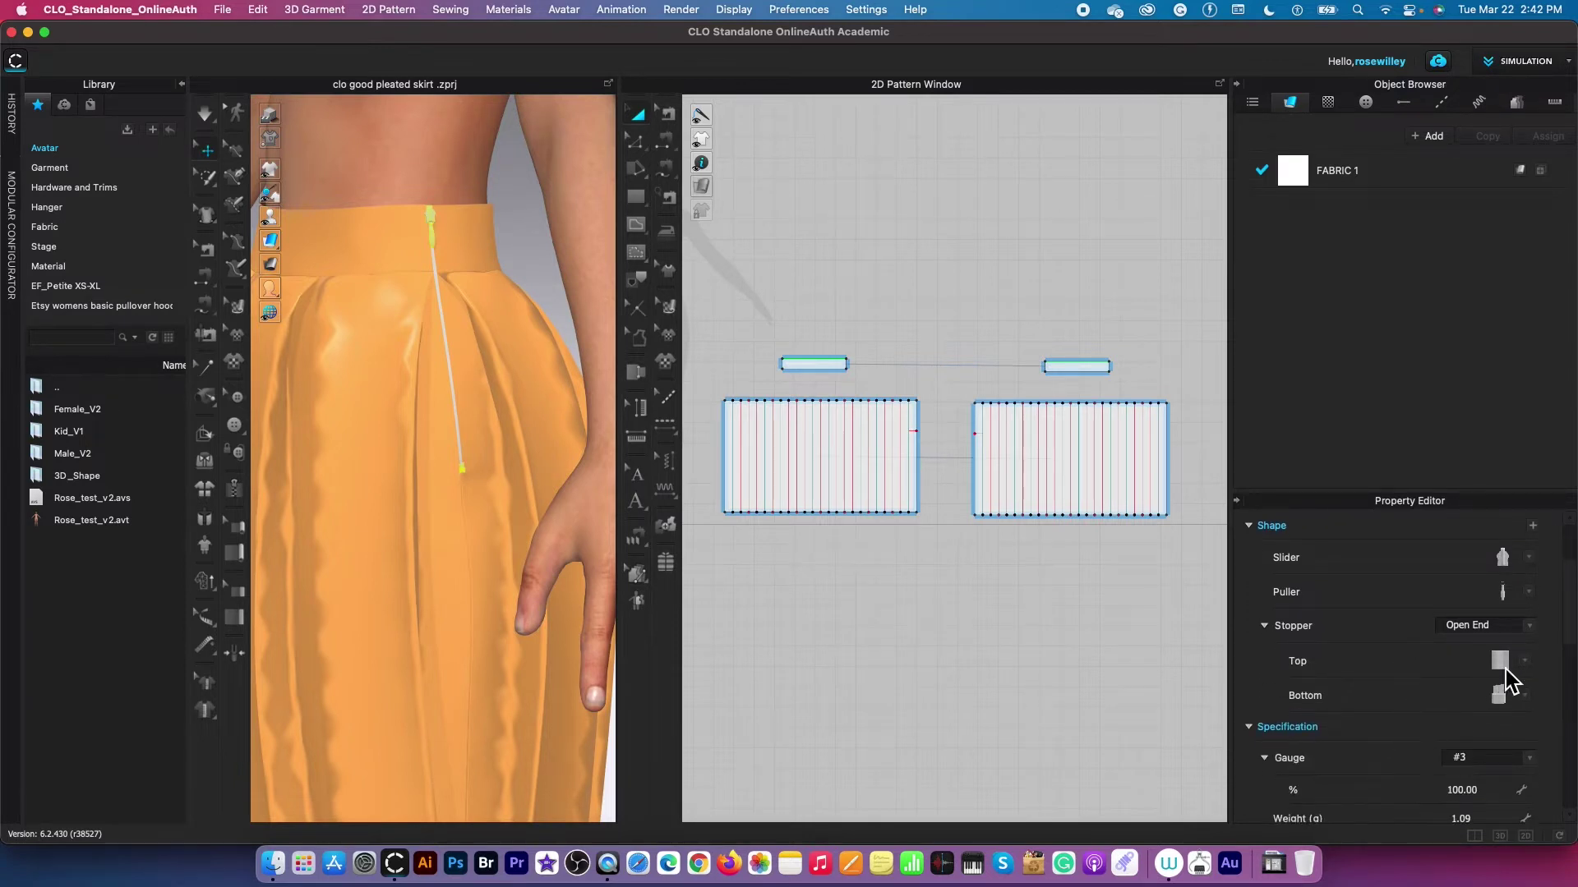
pyautogui.click(1532, 627)
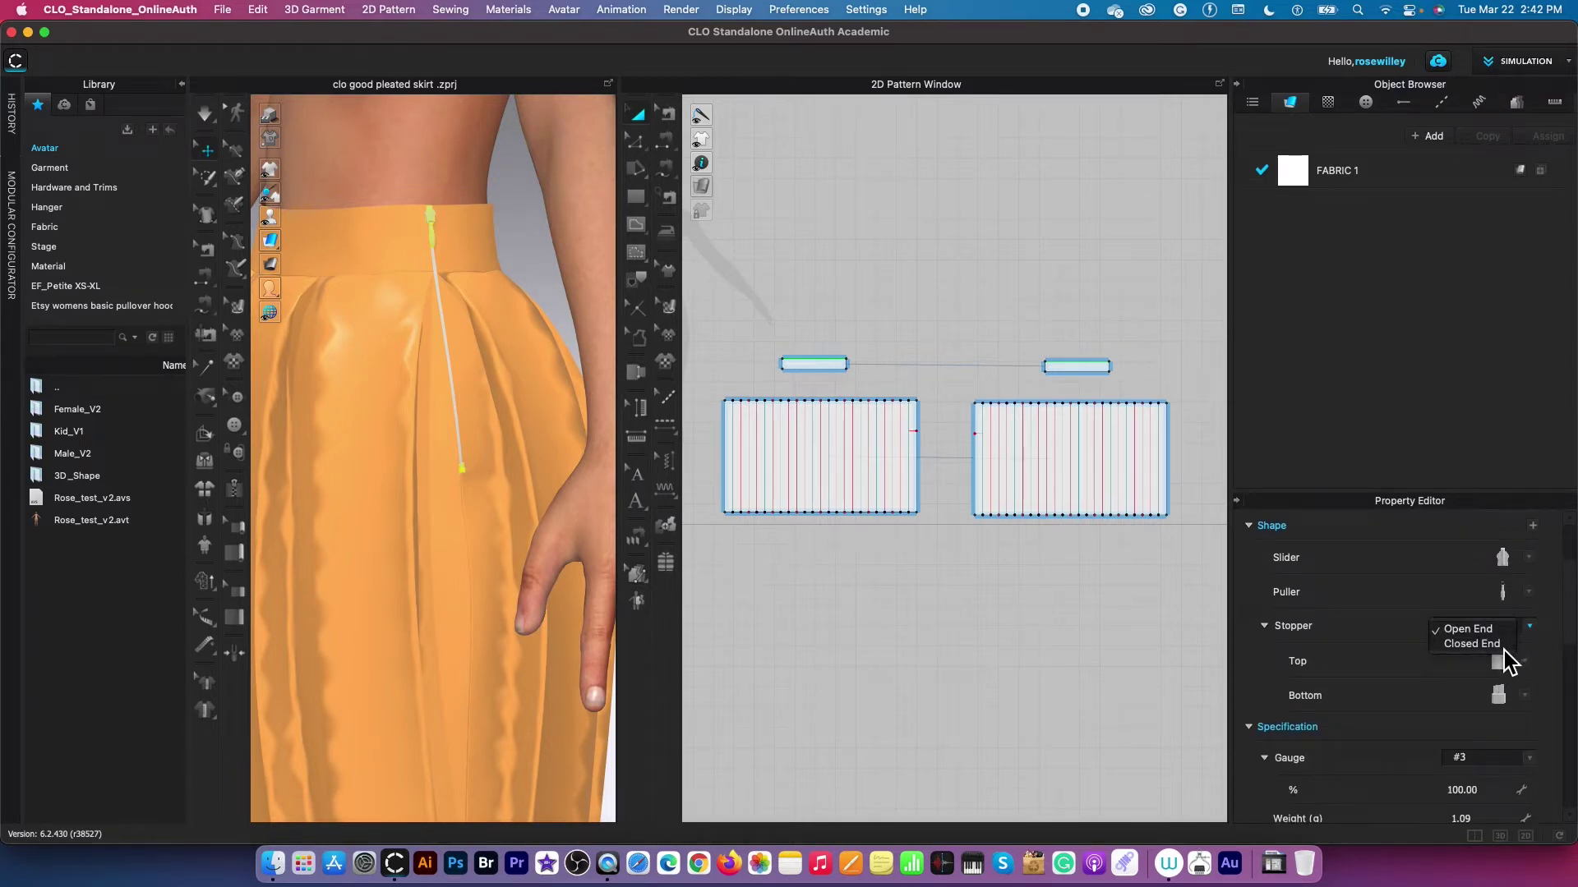
pyautogui.click(1504, 646)
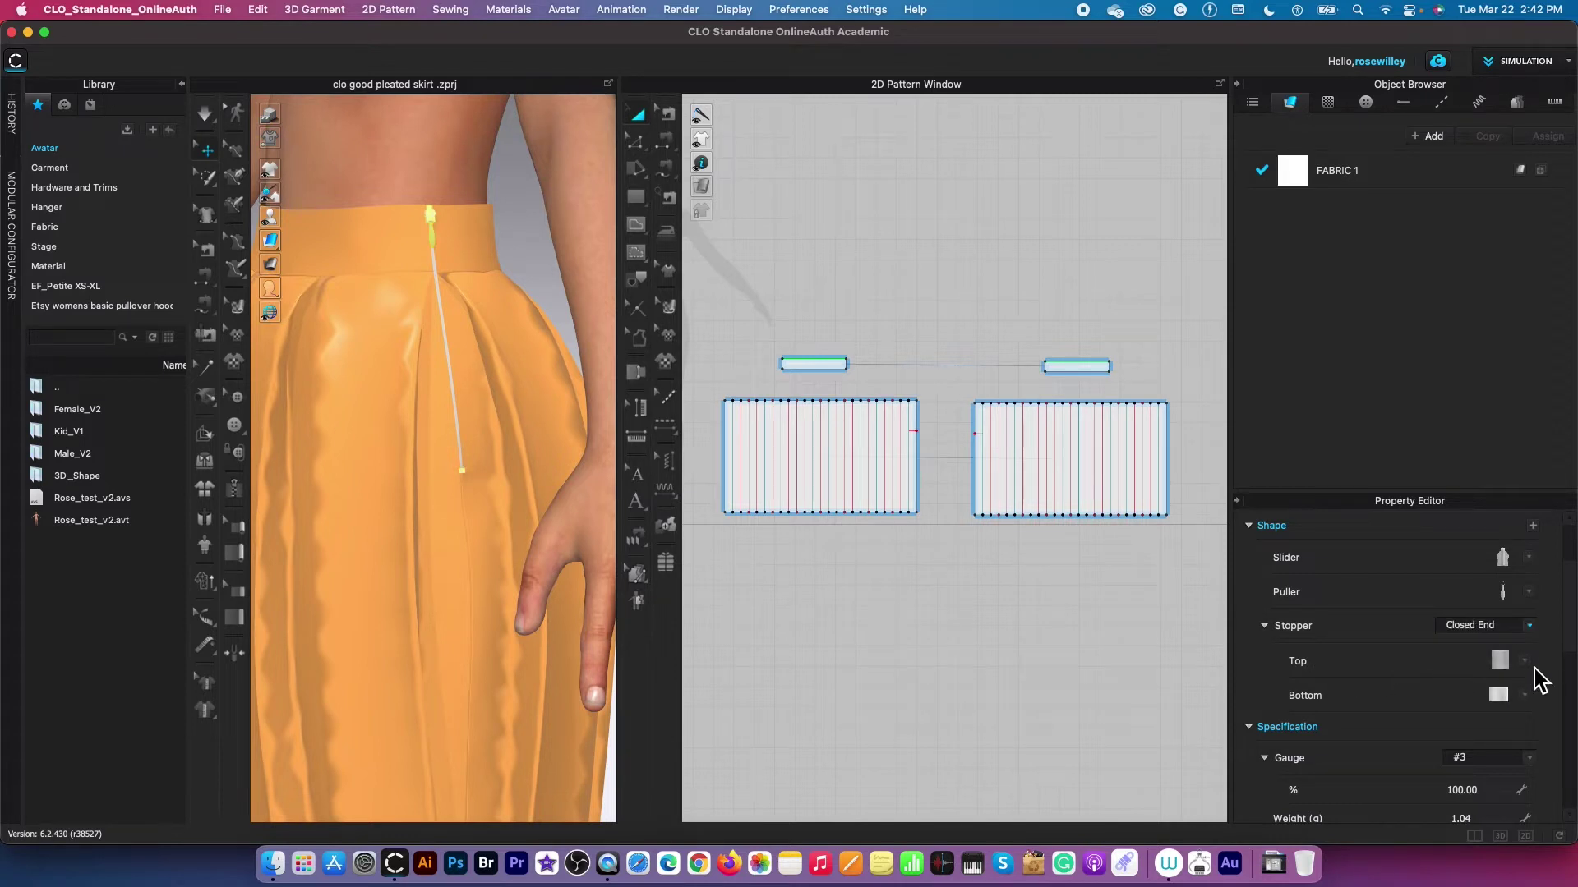
pyautogui.click(1525, 661)
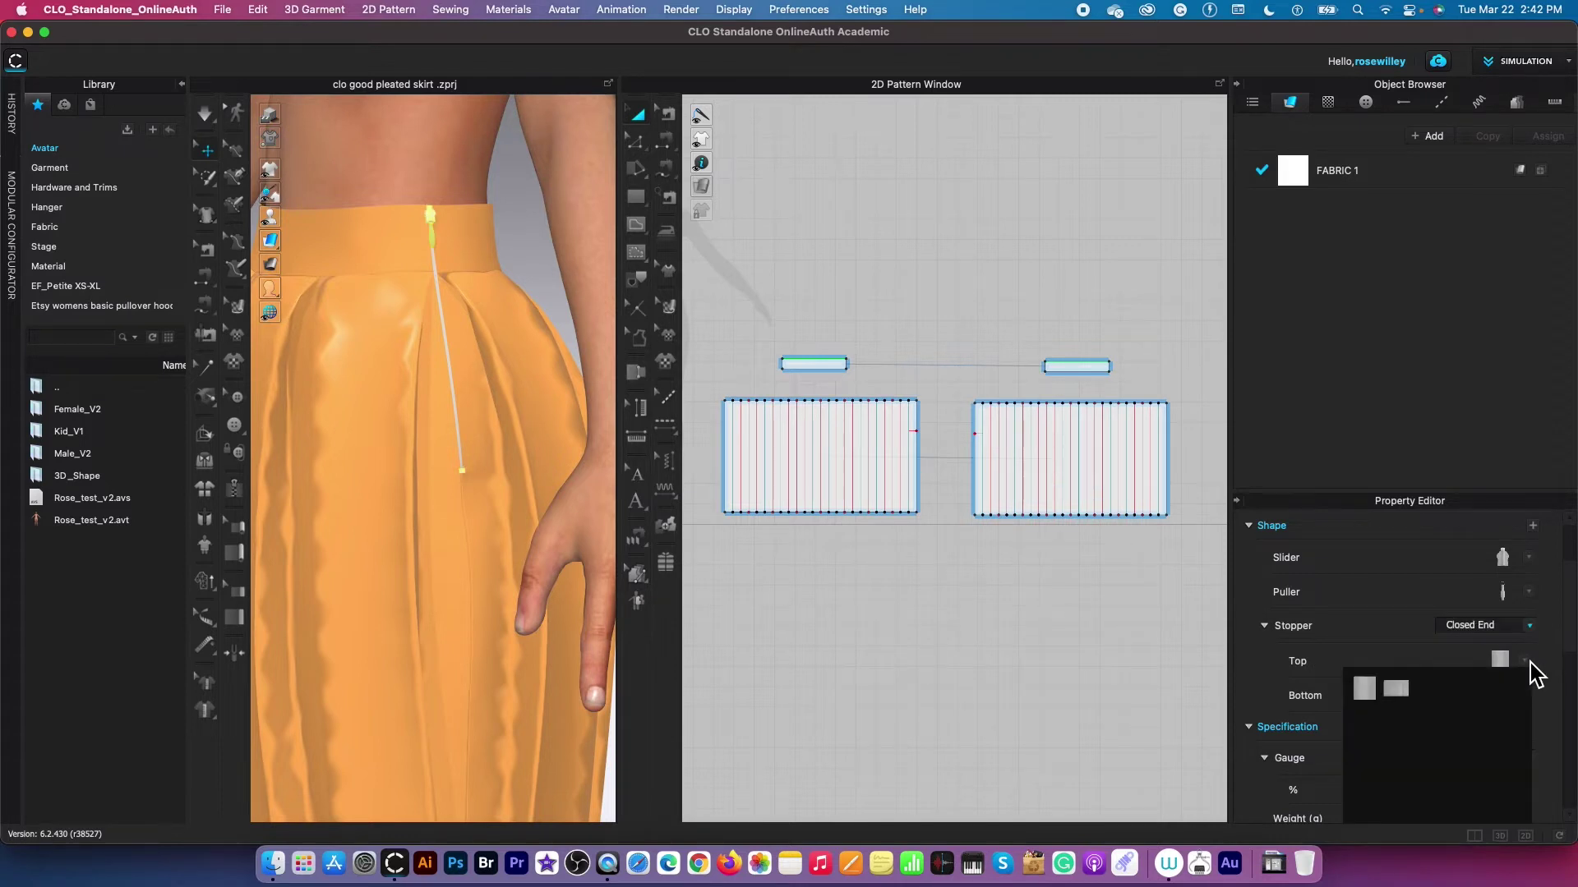
pyautogui.click(1406, 693)
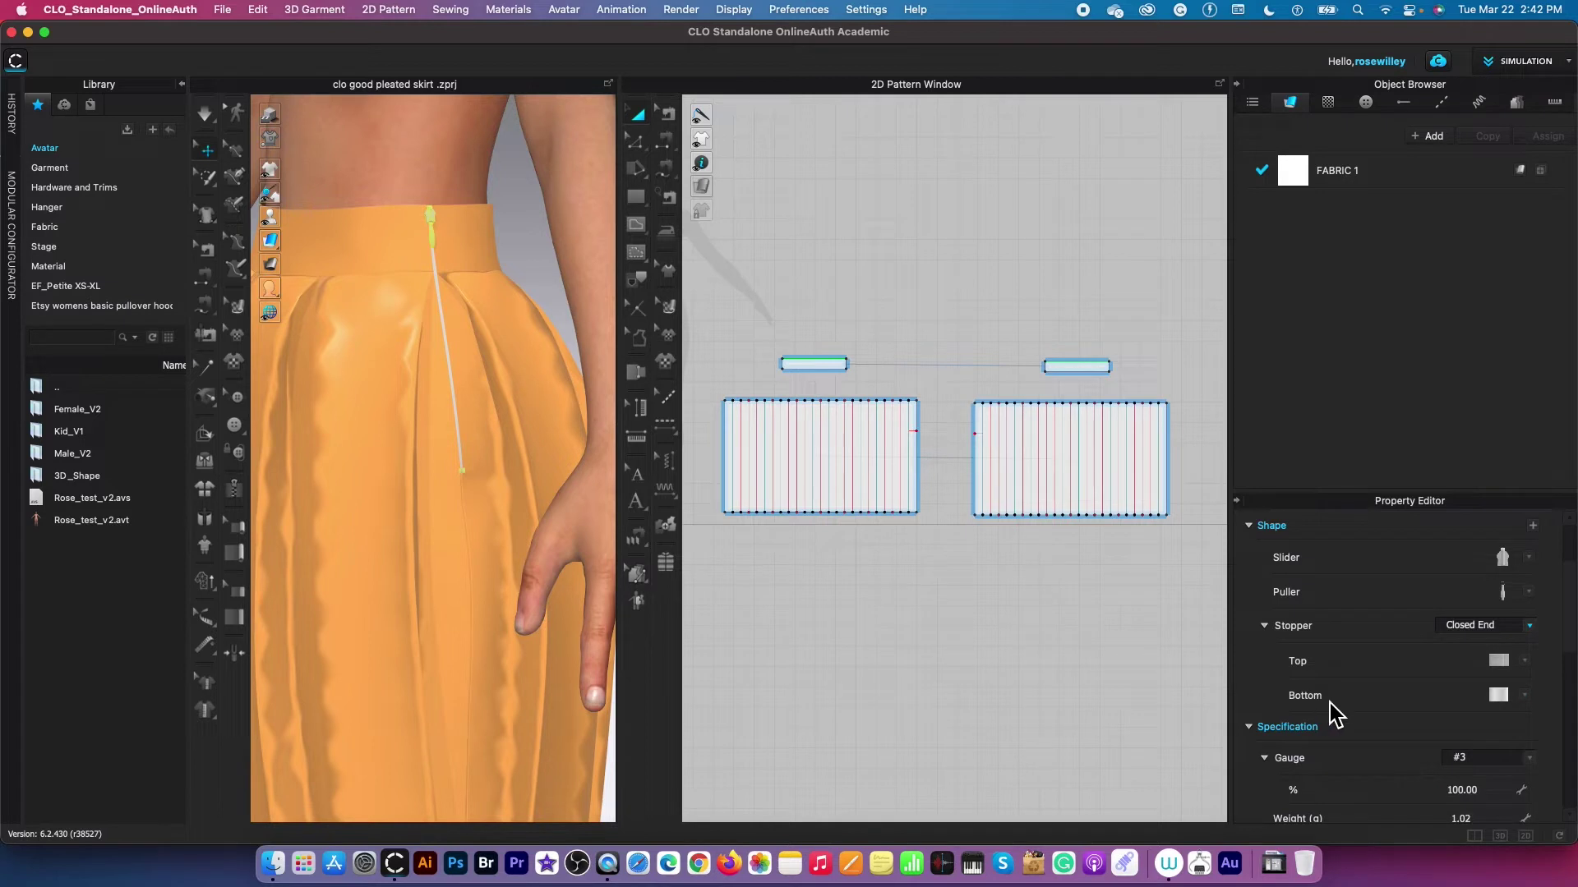
pyautogui.click(1534, 699)
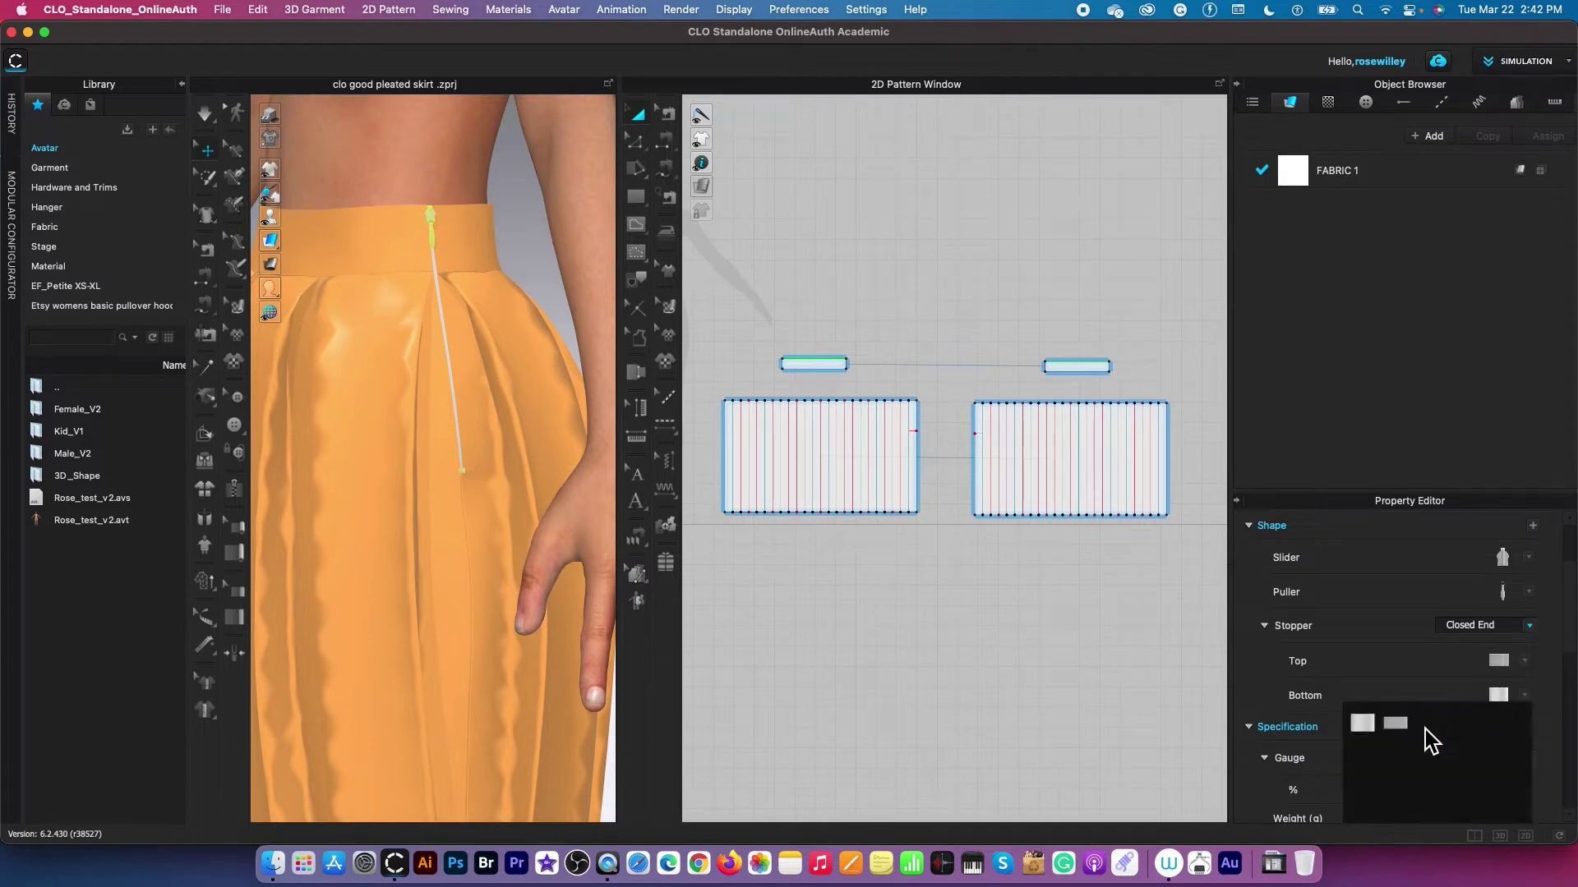
pyautogui.click(1403, 728)
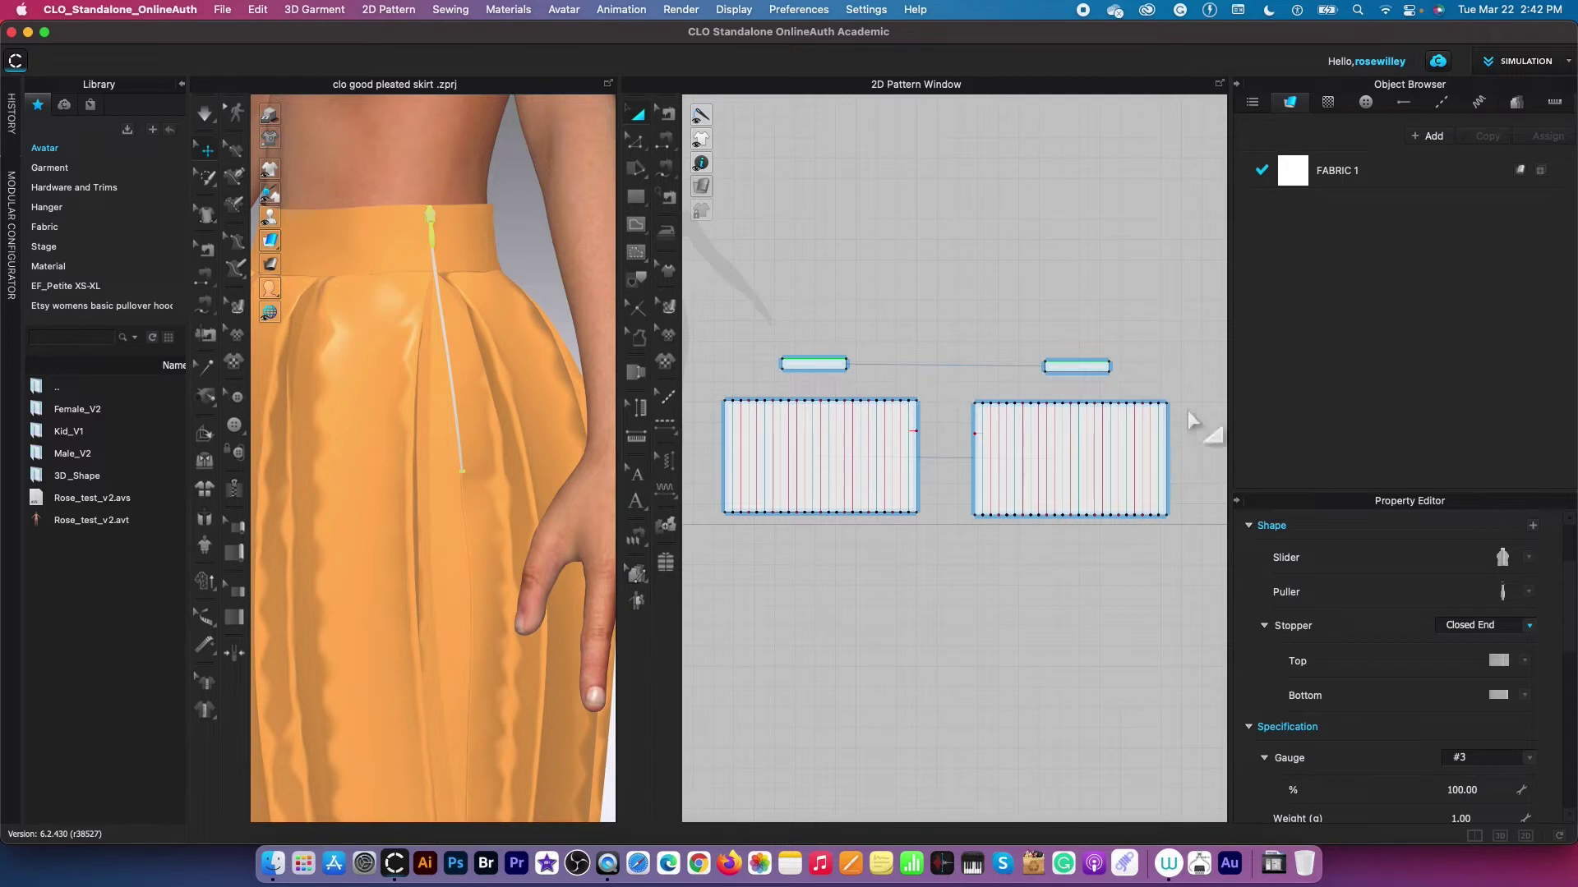
pyautogui.click(942, 271)
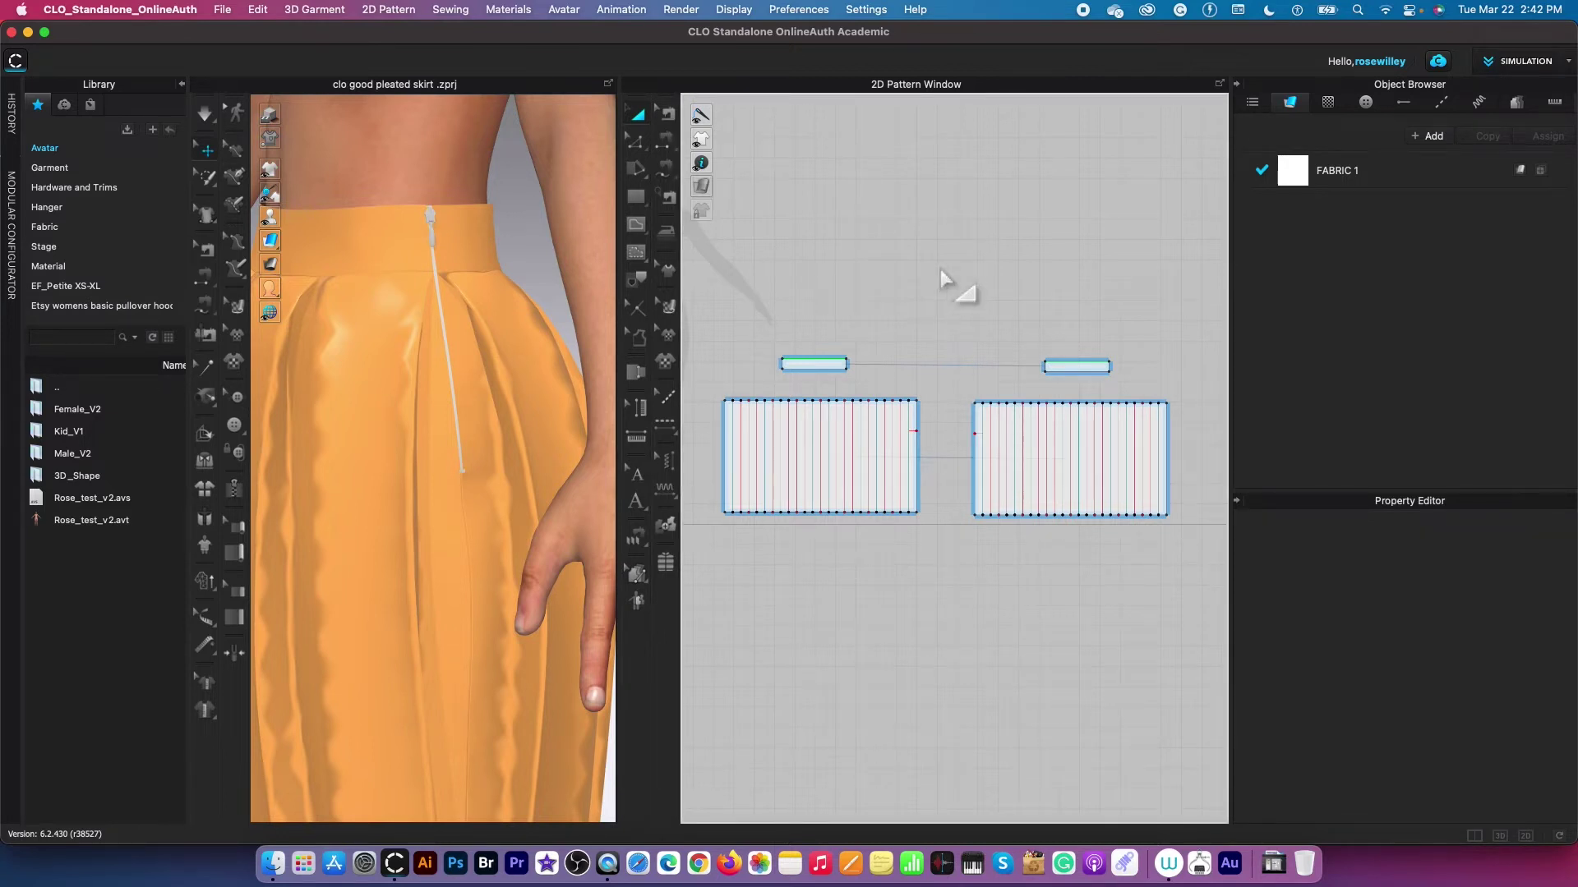
# - Select all skirt pattern pieces and apply Unstrengthen to them
pyautogui.scroll(-2, 940, 268)
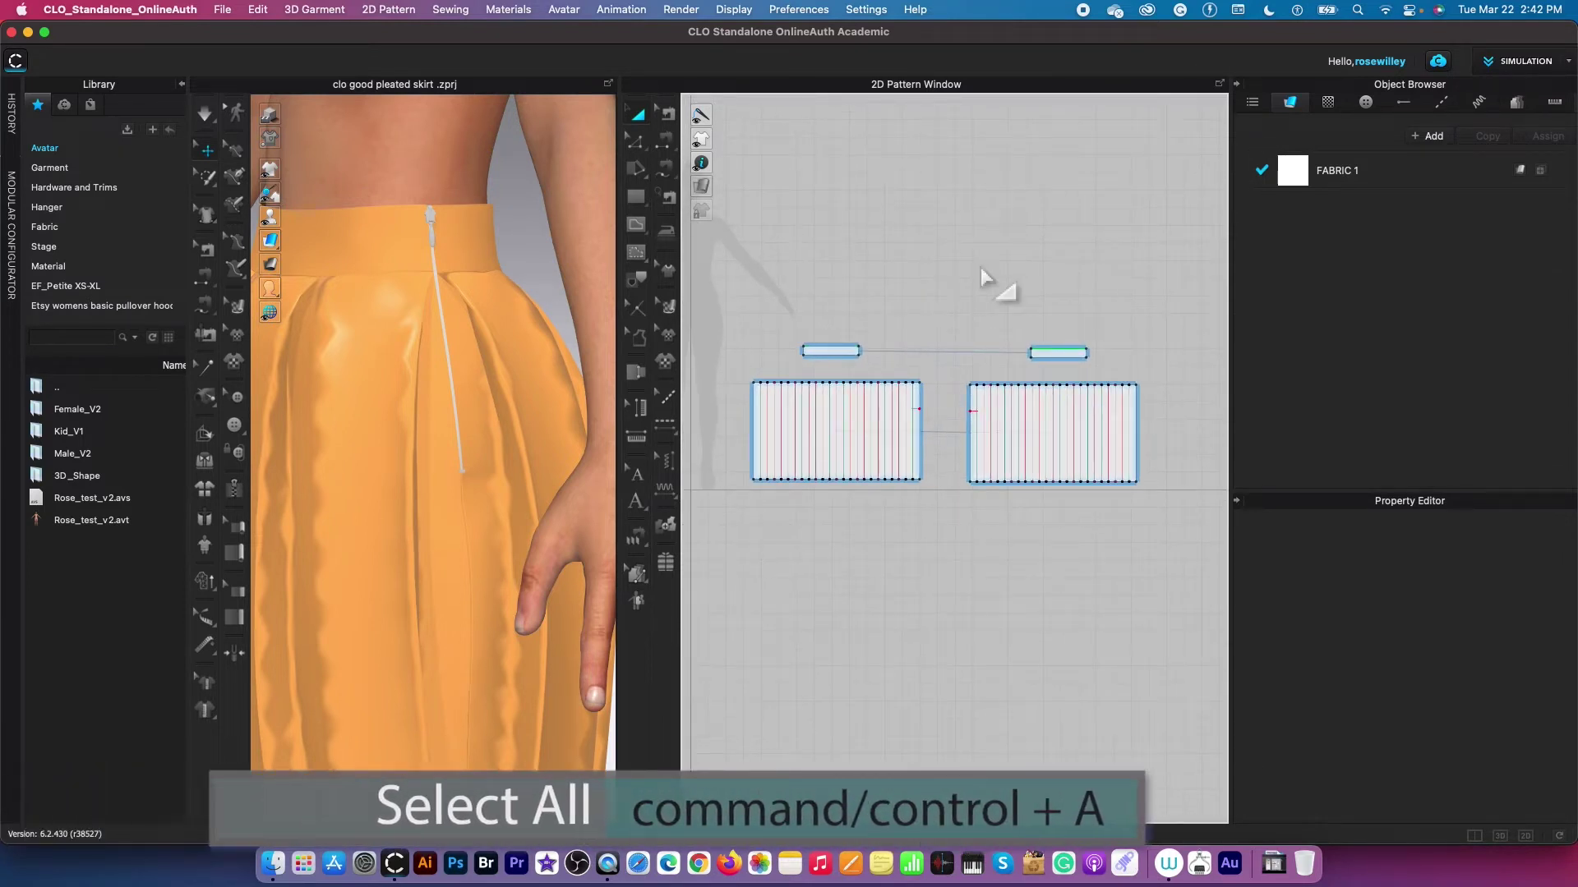
pyautogui.press('super+a')
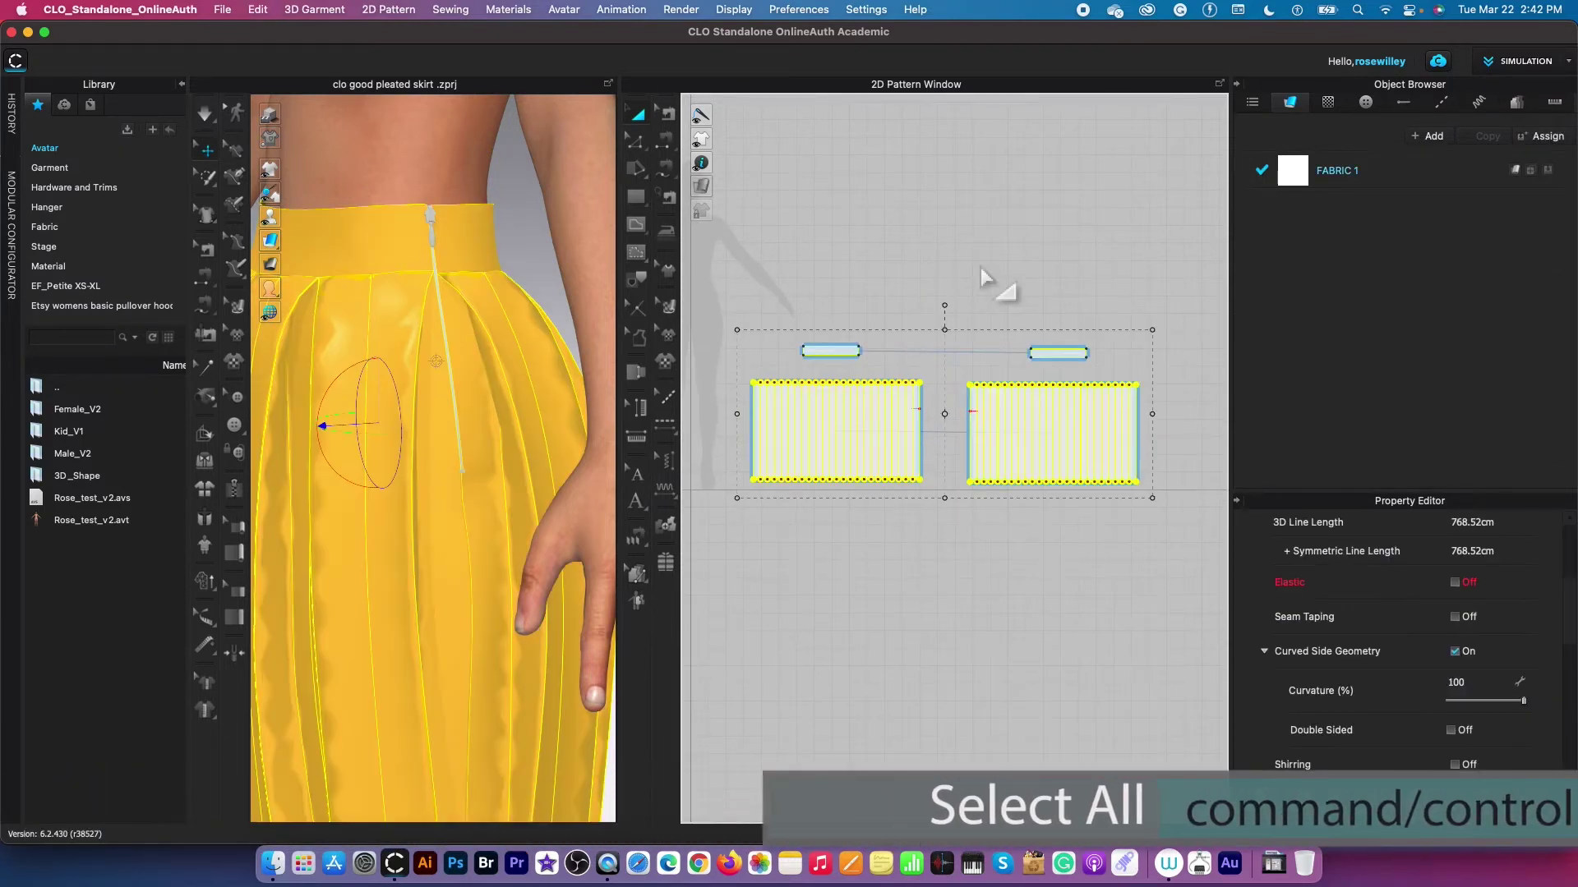
pyautogui.rightClick(1058, 351)
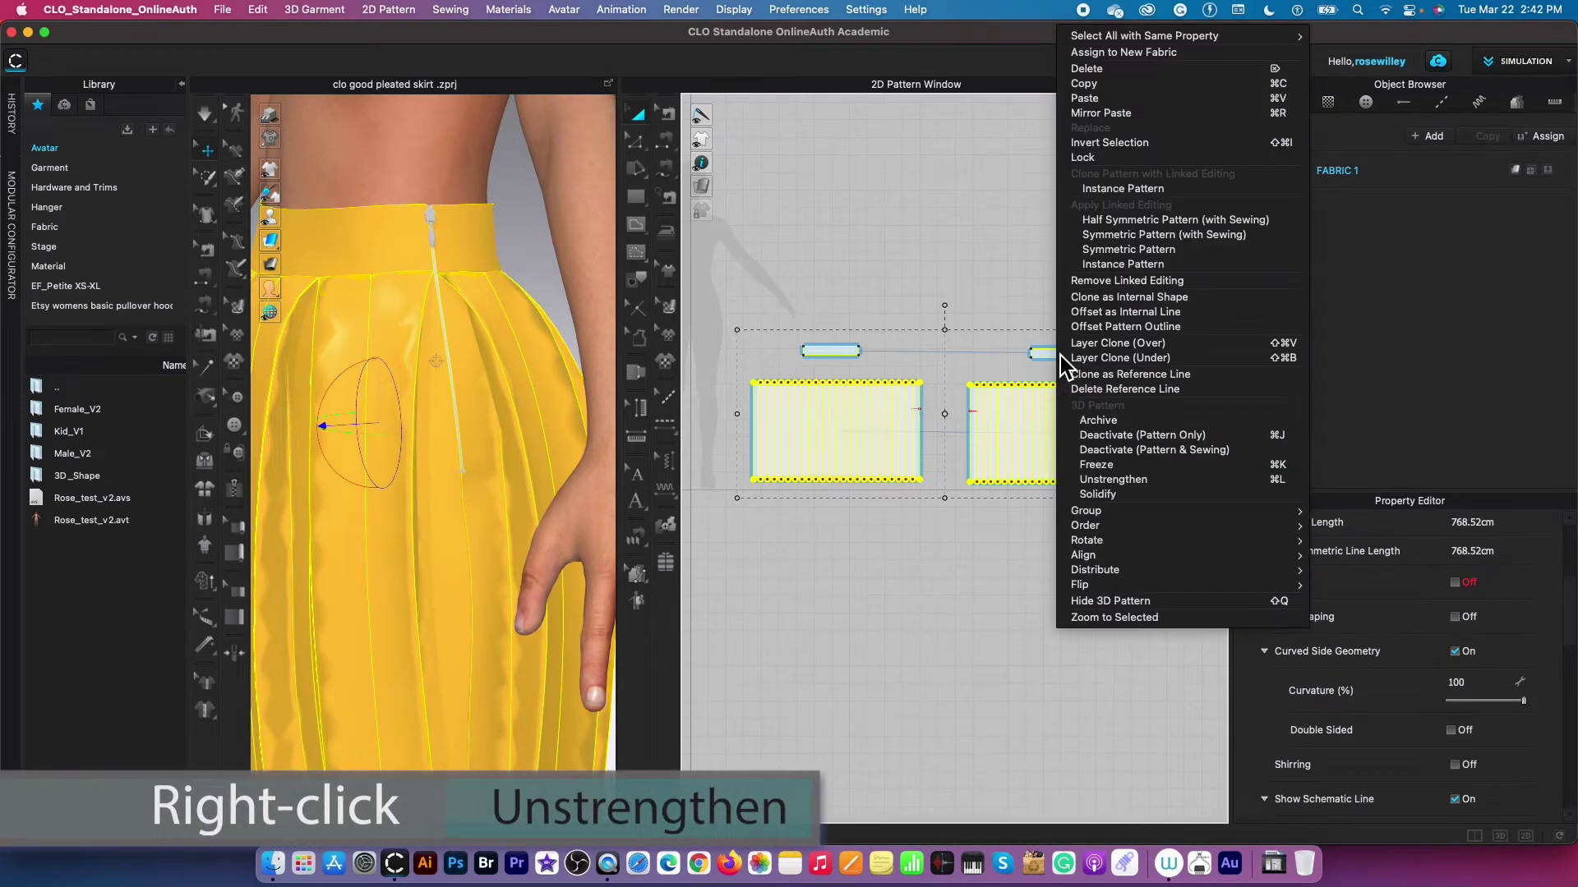
pyautogui.click(1160, 481)
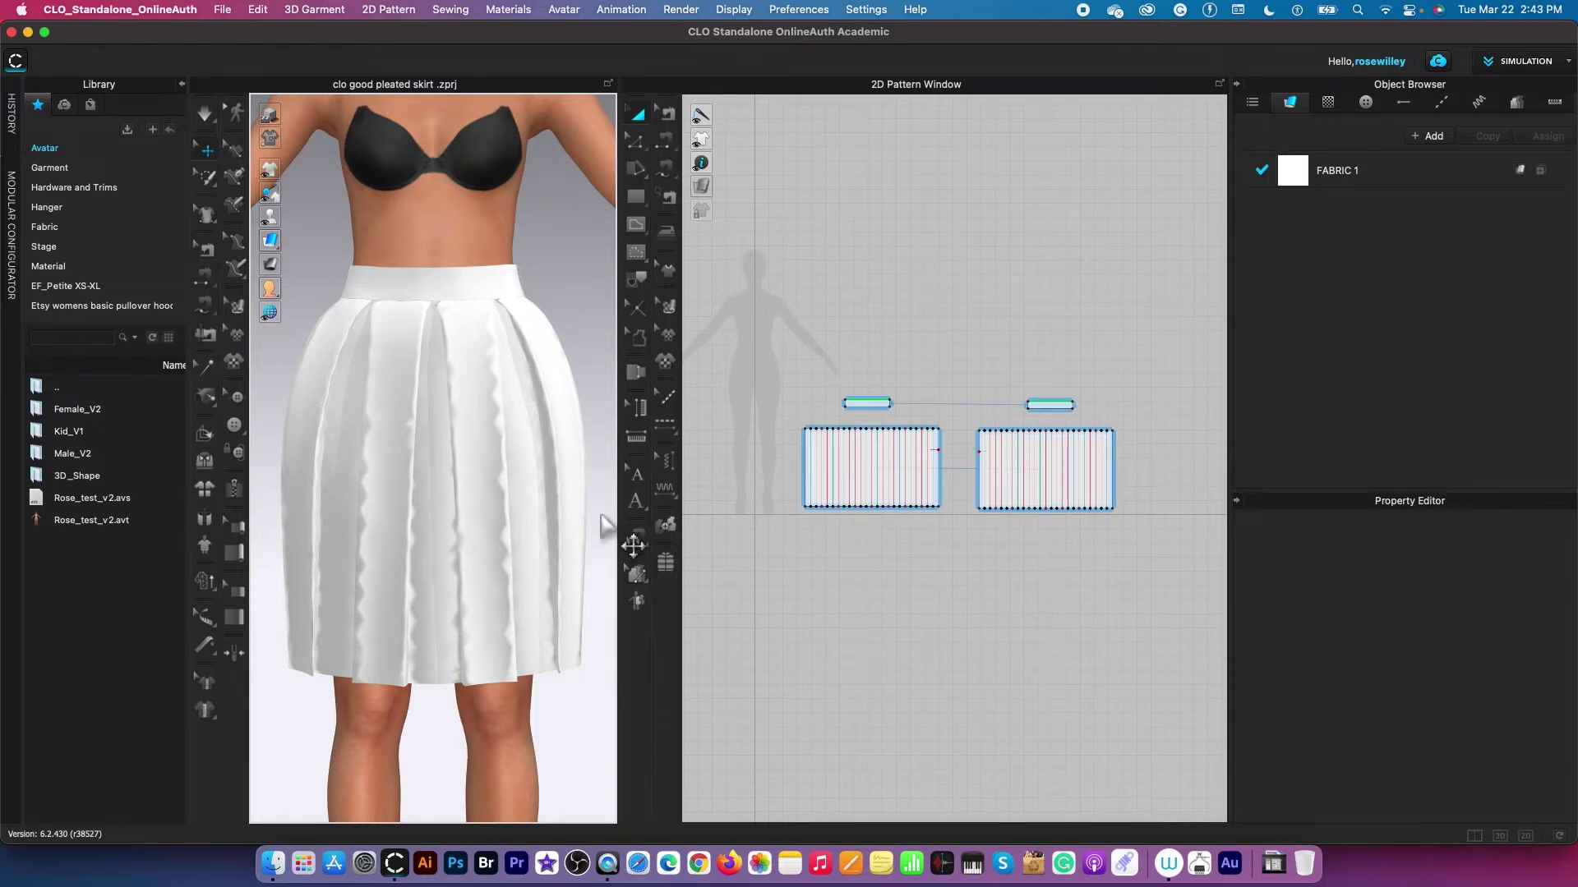
pyautogui.moveTo(578, 739); pyautogui.dragTo(441, 747, button='right')
pyautogui.moveTo(560, 728)
pyautogui.mouseDown(button='right')
pyautogui.moveTo(447, 740)
pyautogui.moveTo(556, 728)
pyautogui.mouseUp(button='right')
pyautogui.moveTo(362, 750); pyautogui.dragTo(532, 738, button='right')
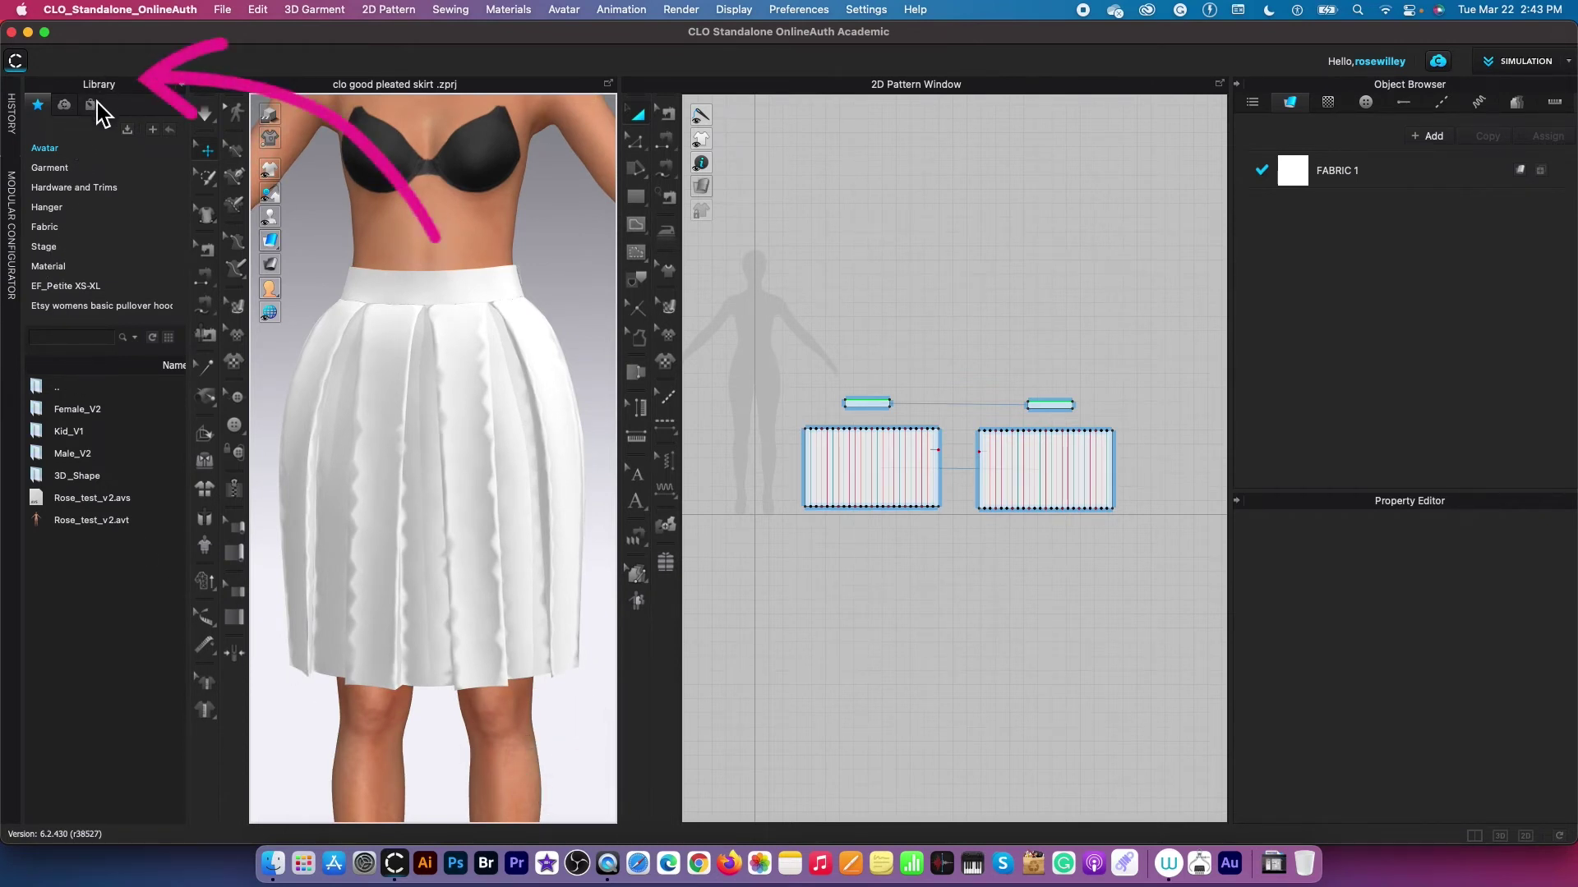
# - Open the Library's Fabric files and search them for 'wool'
pyautogui.click(76, 231)
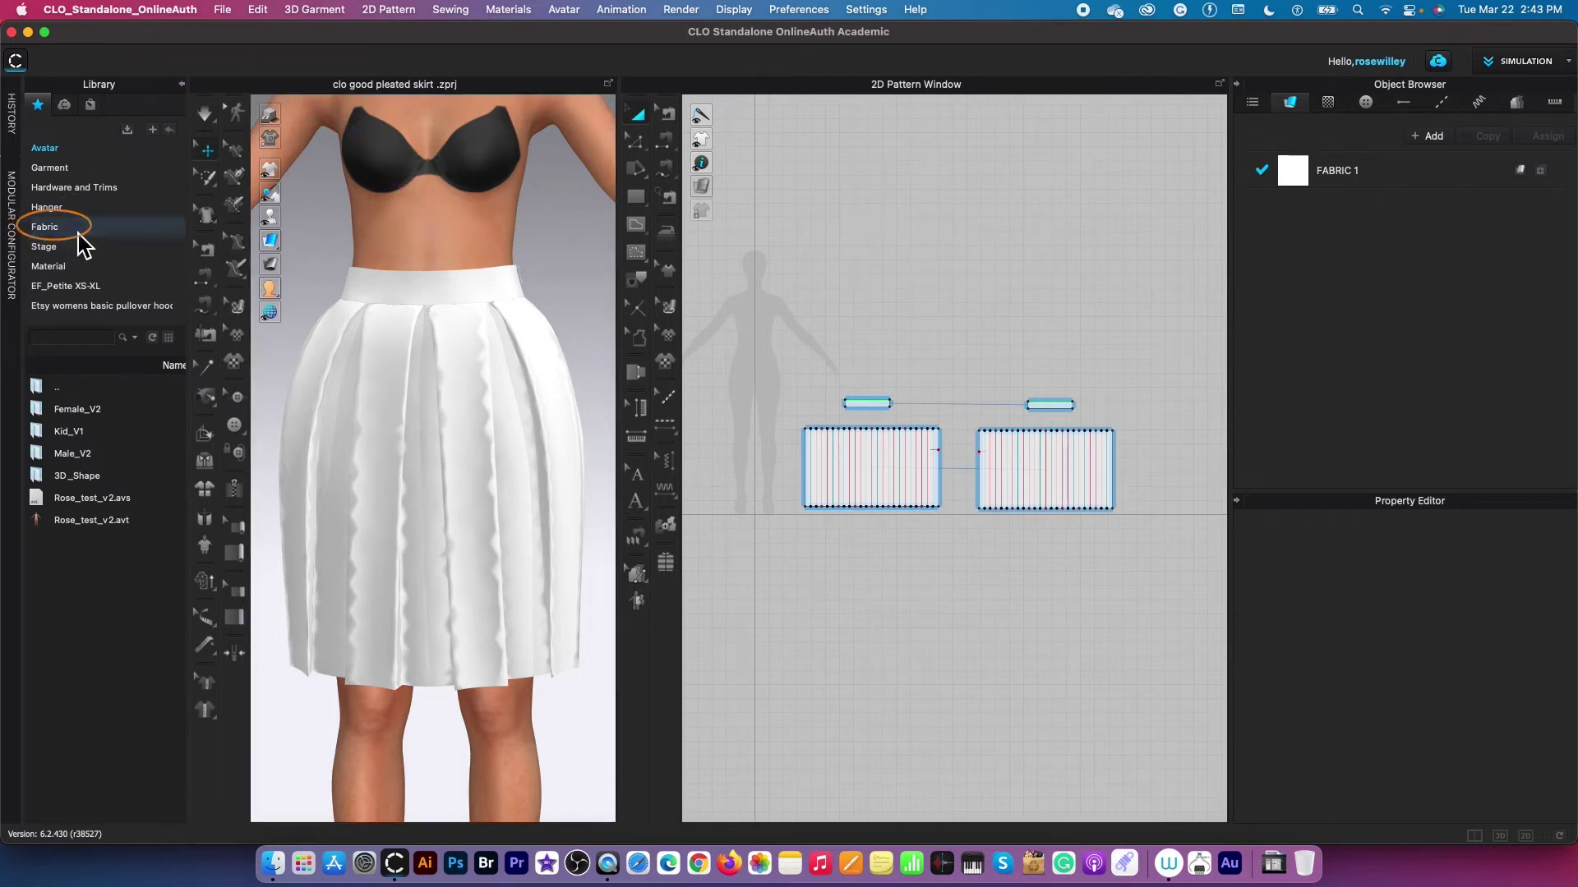
pyautogui.click(79, 345)
pyautogui.write('wool')
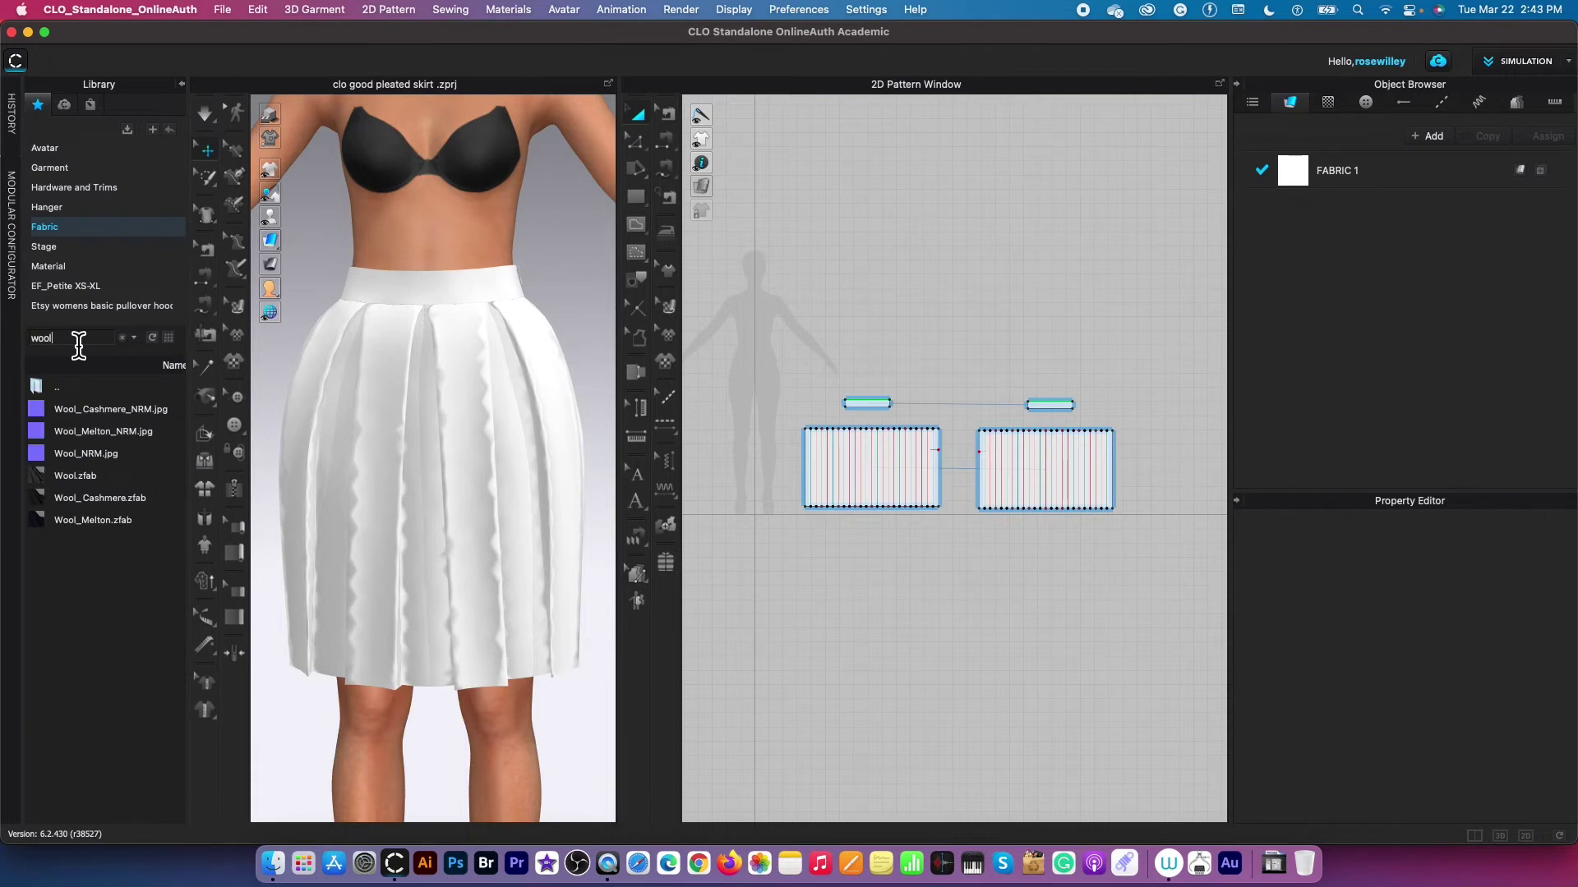
pyautogui.moveTo(41, 480)
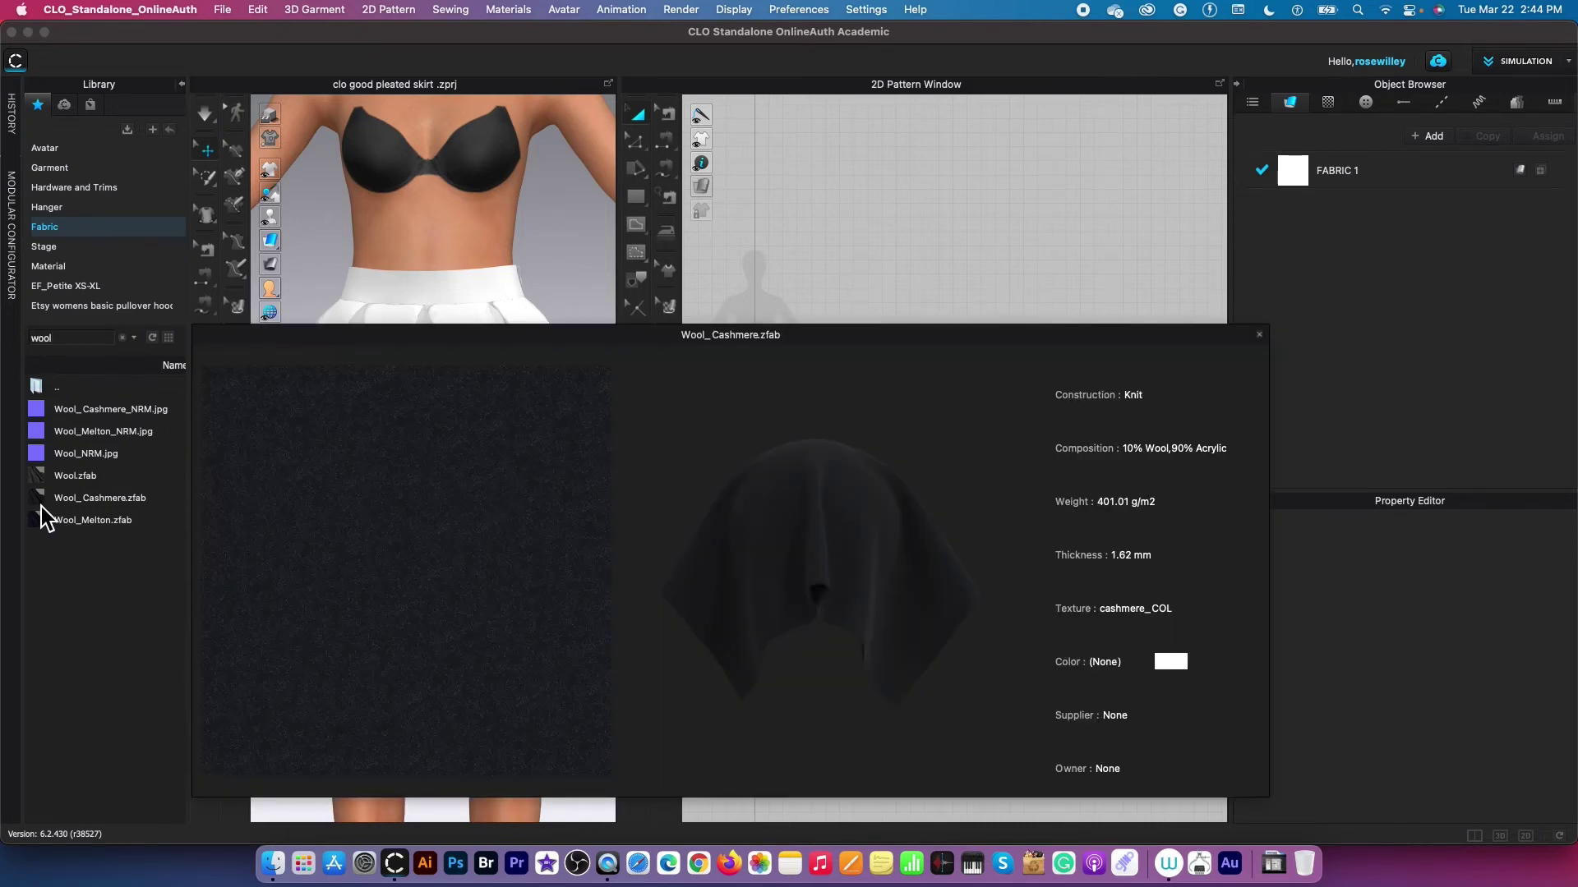
# - Apply Wool_Cashmere.zfab to the skirt's fabric and show its properties
pyautogui.click(41, 506)
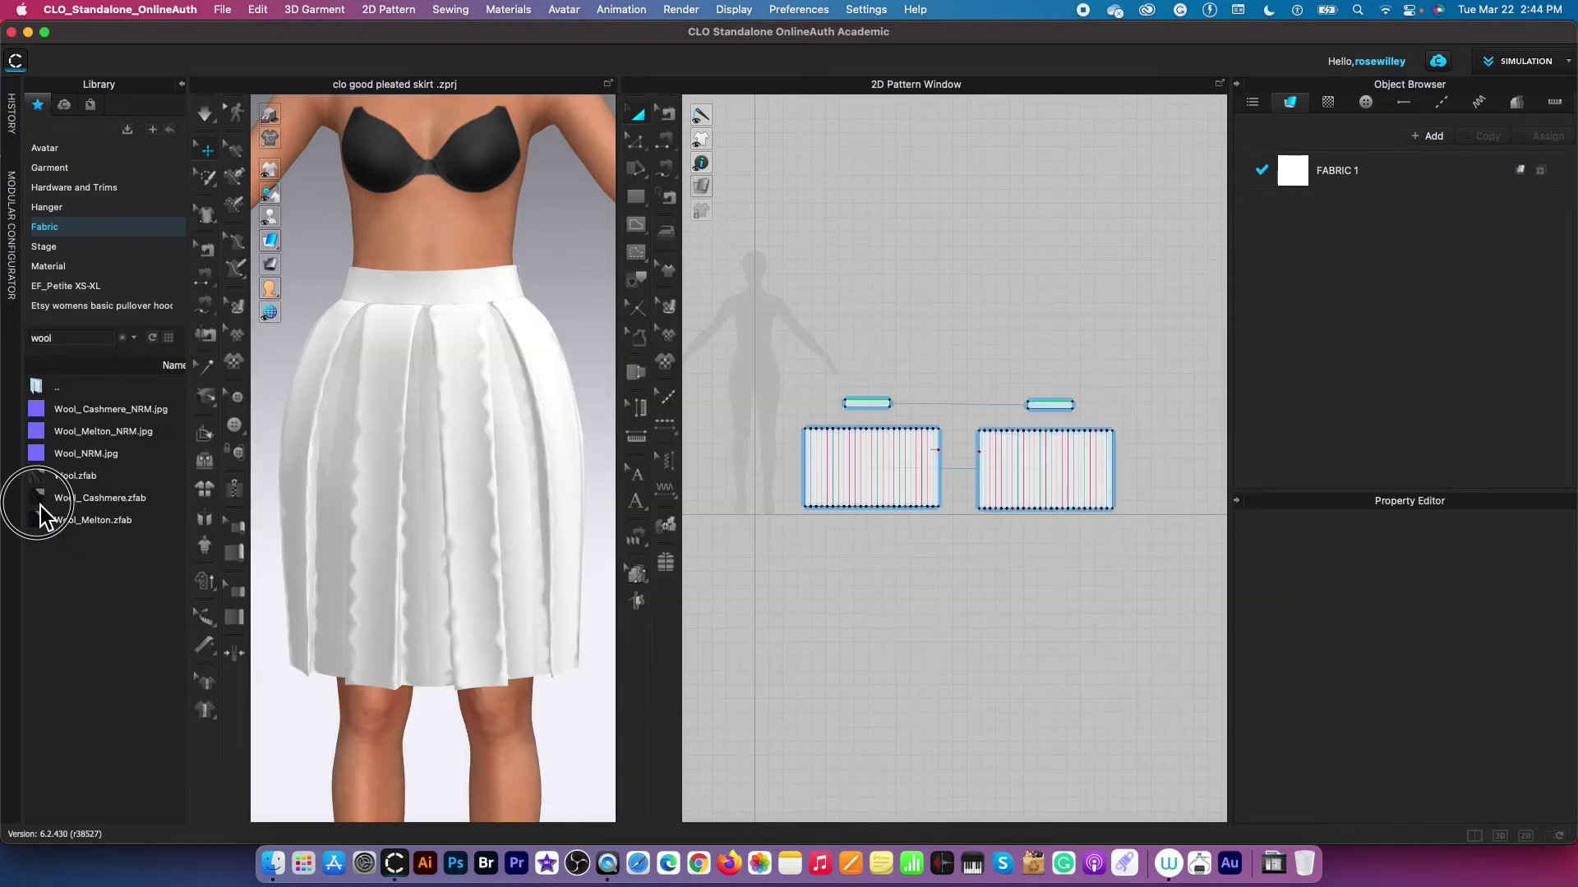
pyautogui.moveTo(41, 506); pyautogui.dragTo(1388, 172)
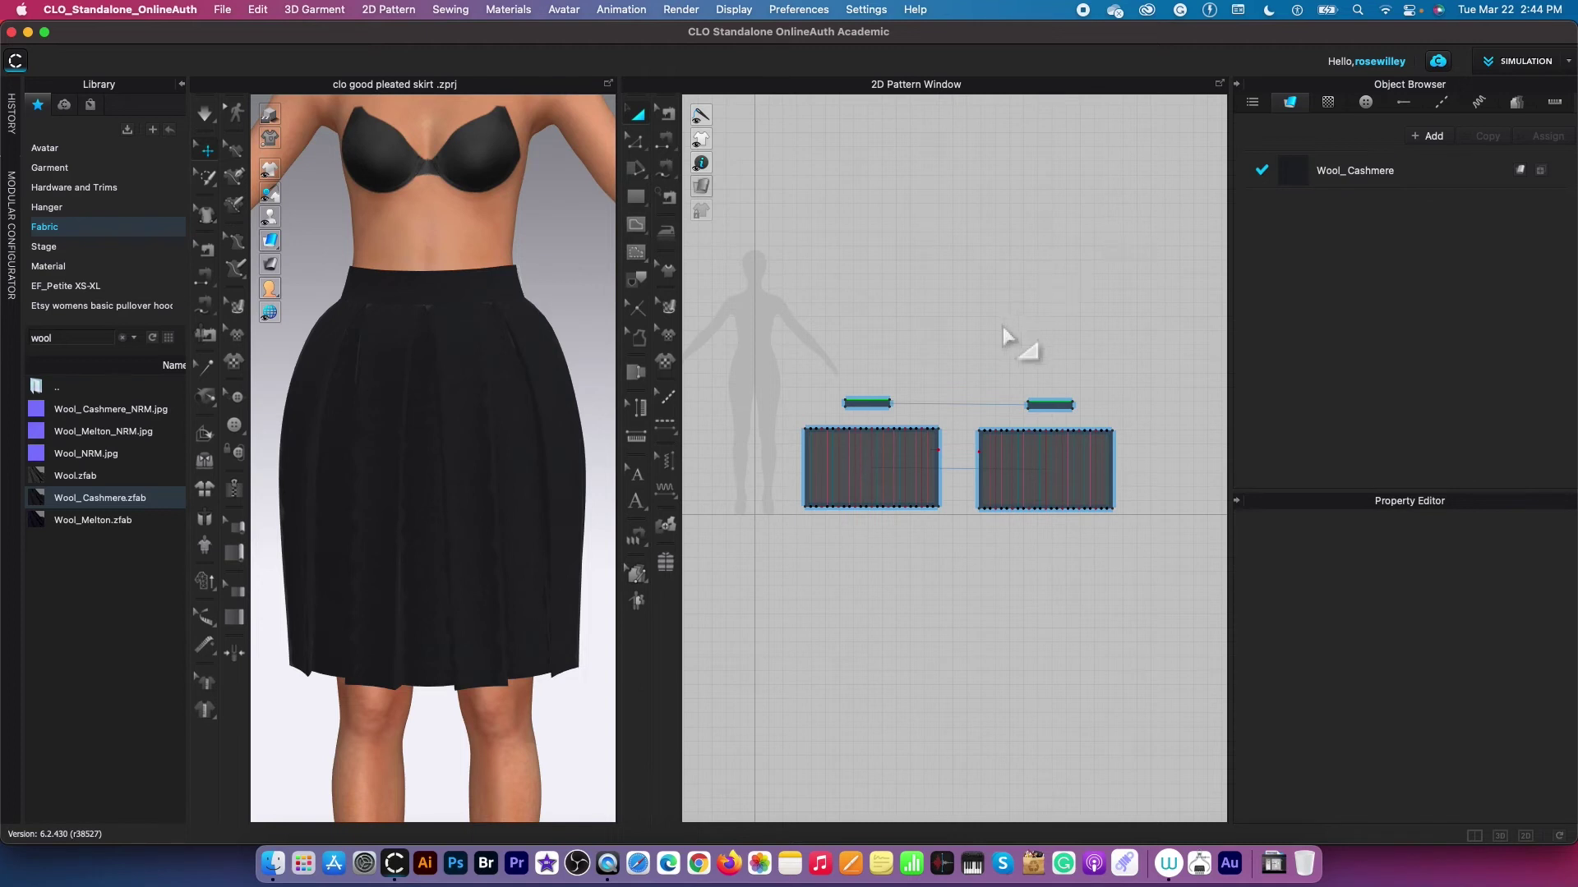
pyautogui.scroll(3, 1025, 311)
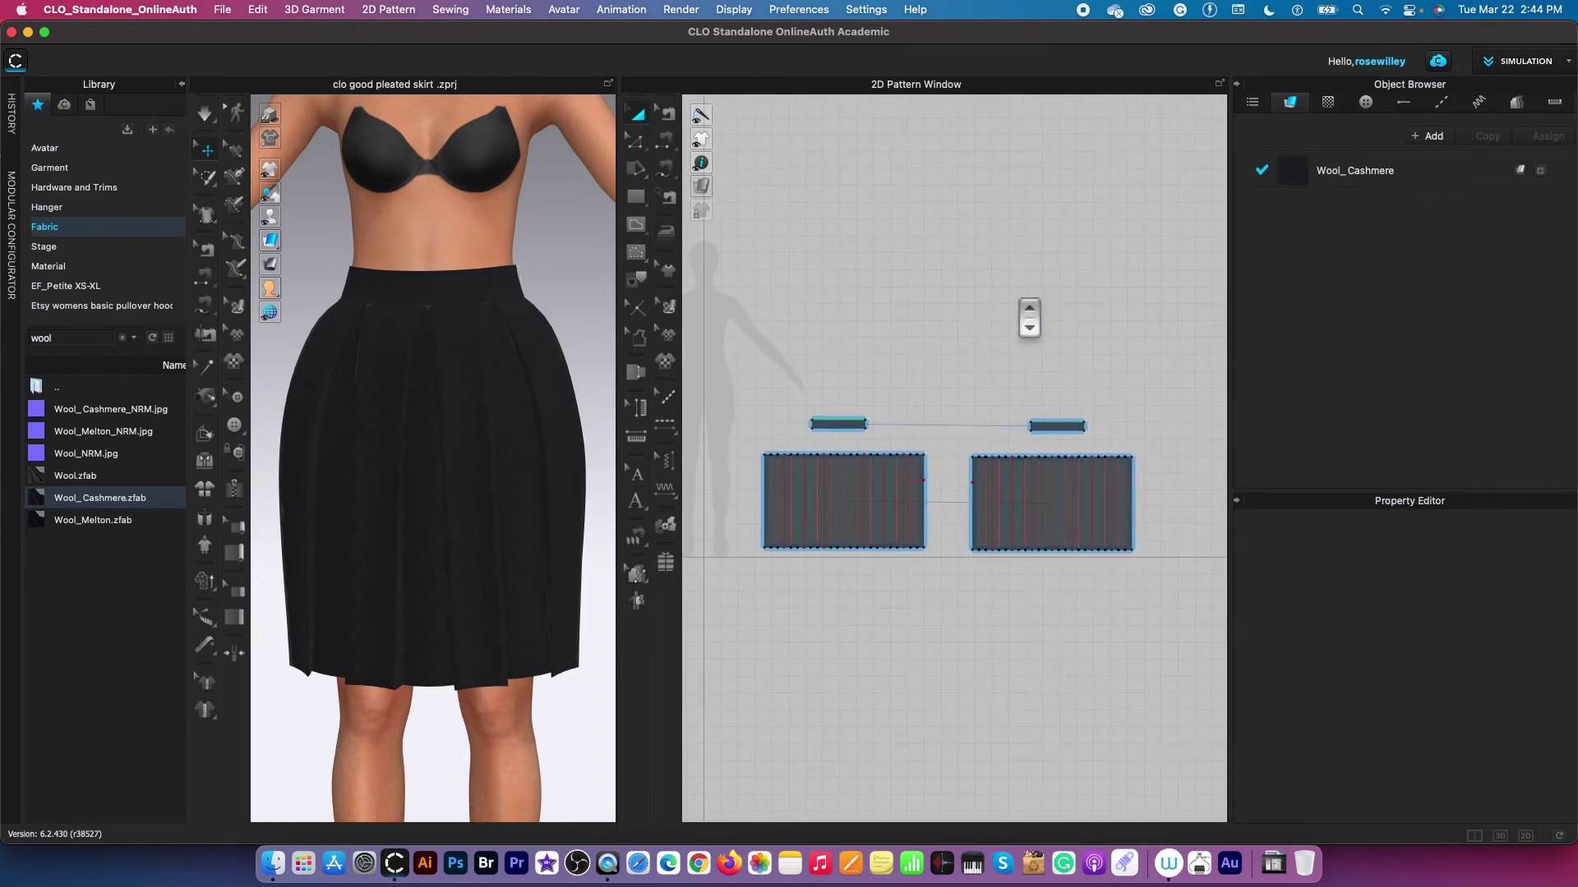
pyautogui.click(1438, 179)
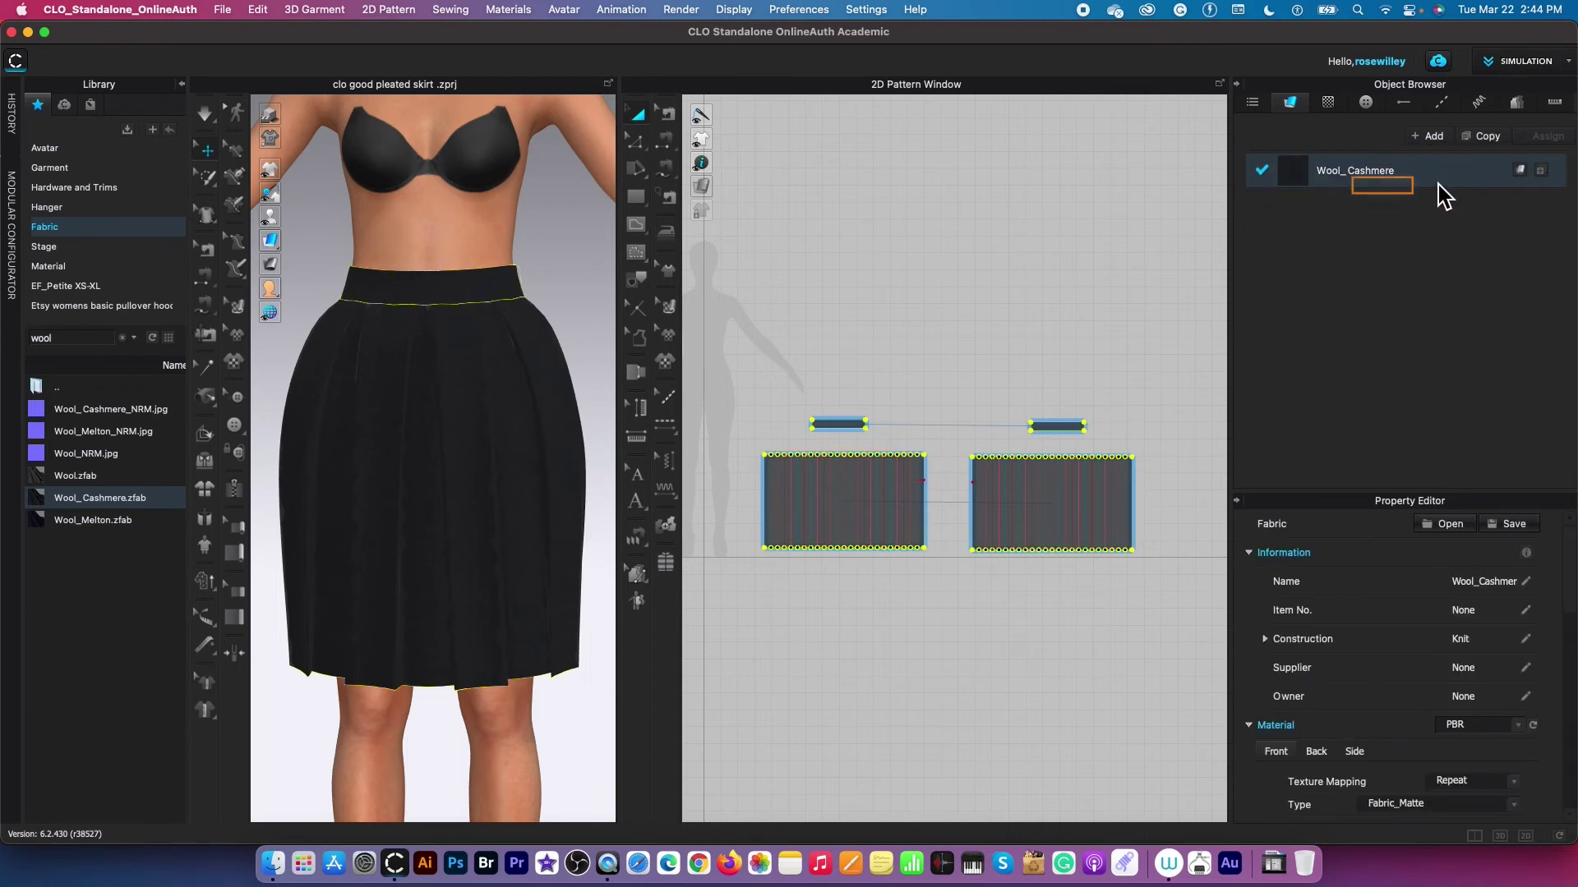
# - Set the Wool_Cashmere fabric colour to Pantone TSX Highlight yellow (FAEB70)
pyautogui.scroll(-10, 1567, 669)
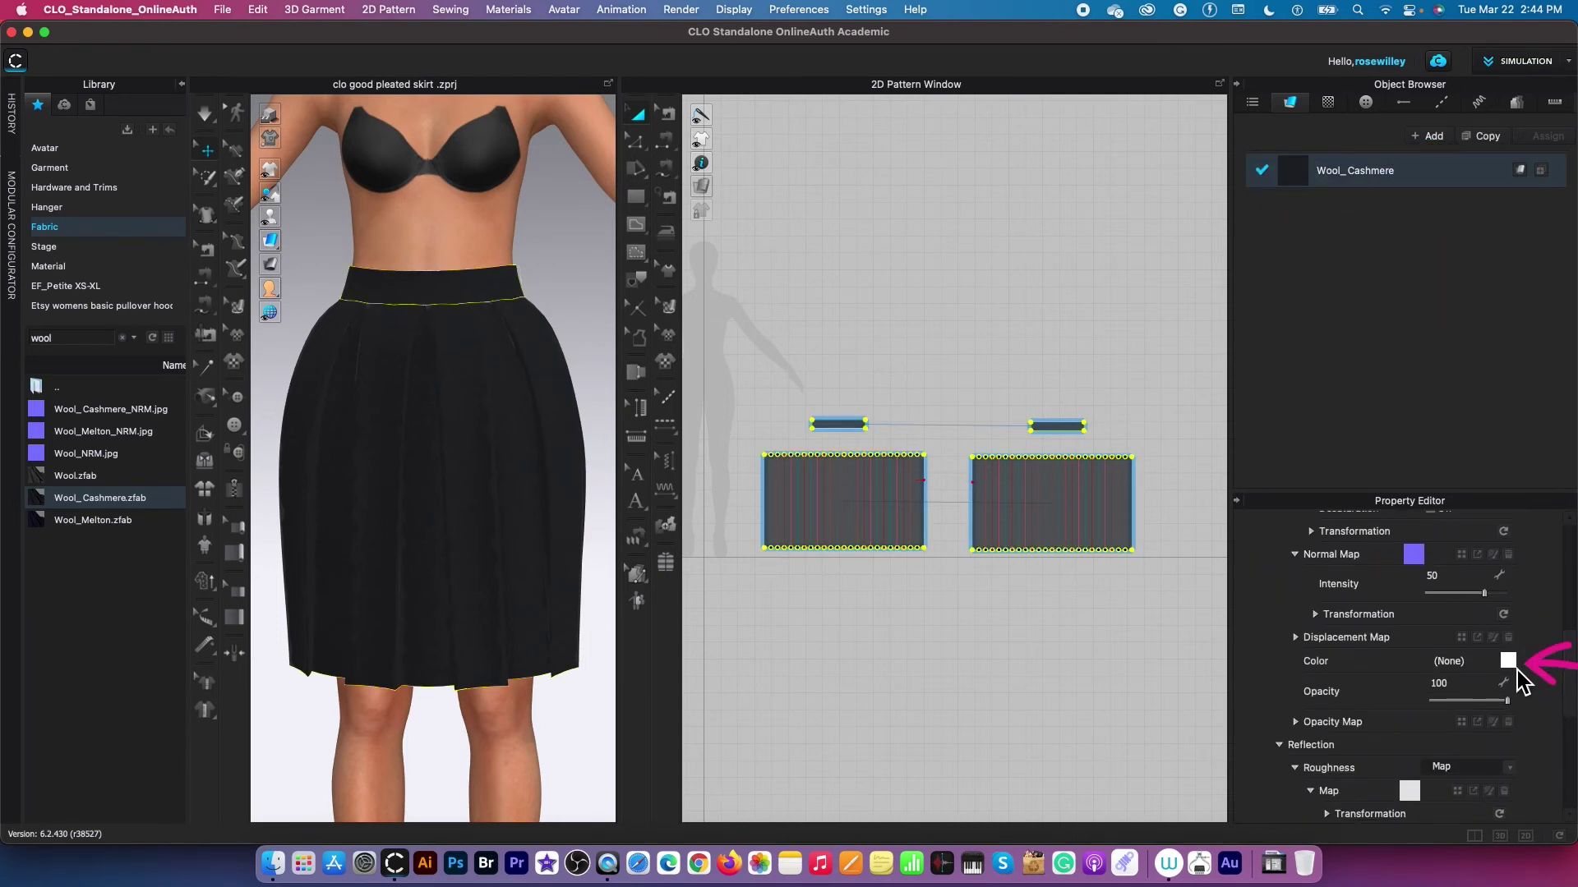
pyautogui.click(1508, 661)
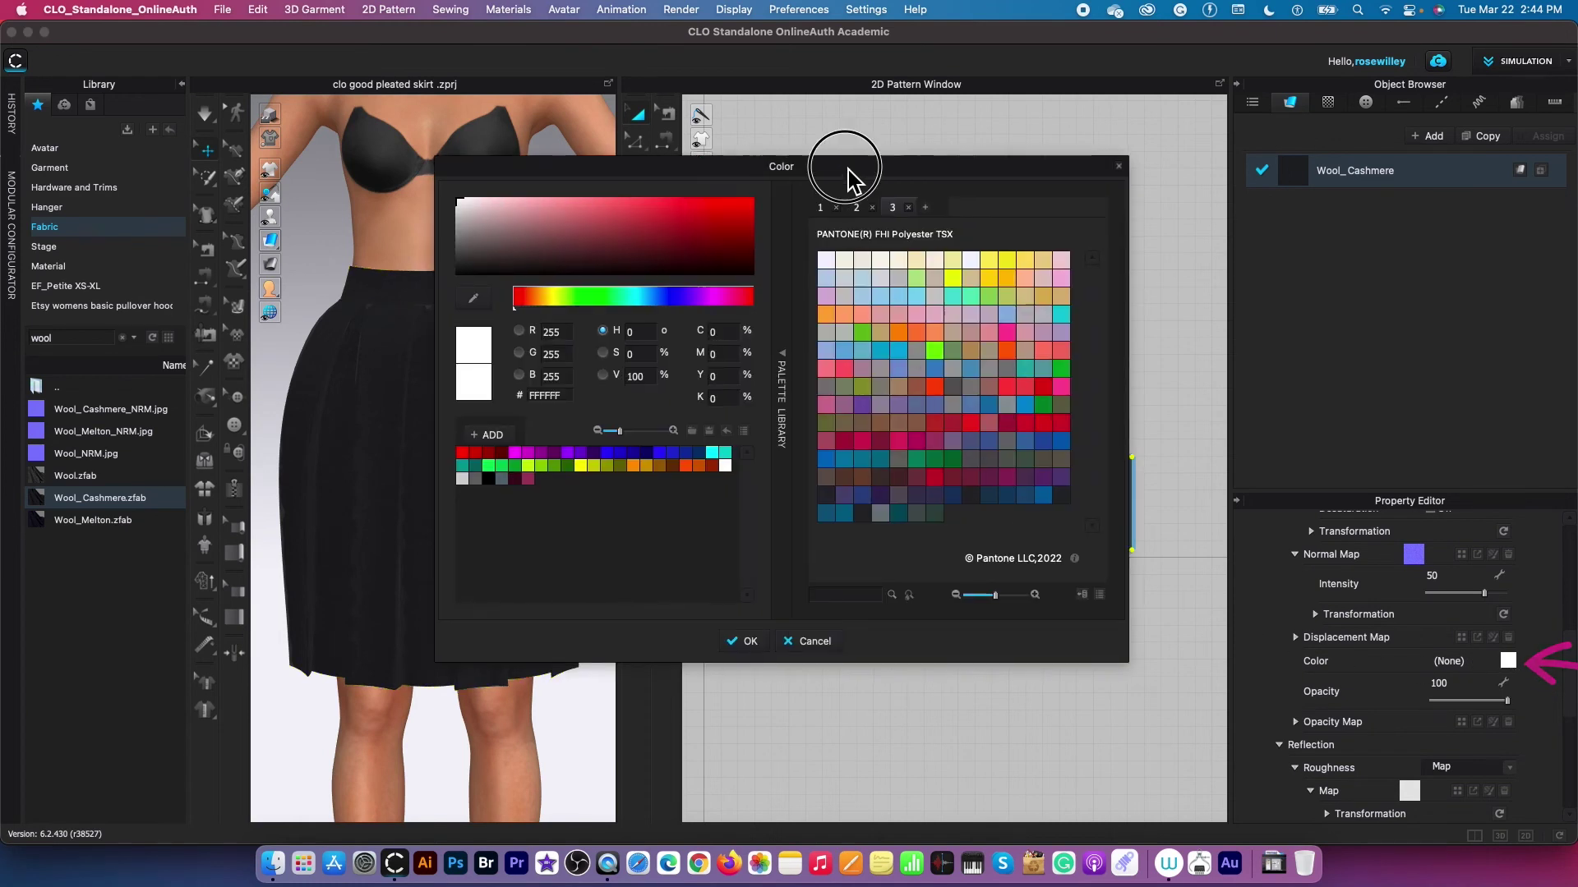
pyautogui.moveTo(850, 177); pyautogui.dragTo(980, 166)
pyautogui.click(1025, 254)
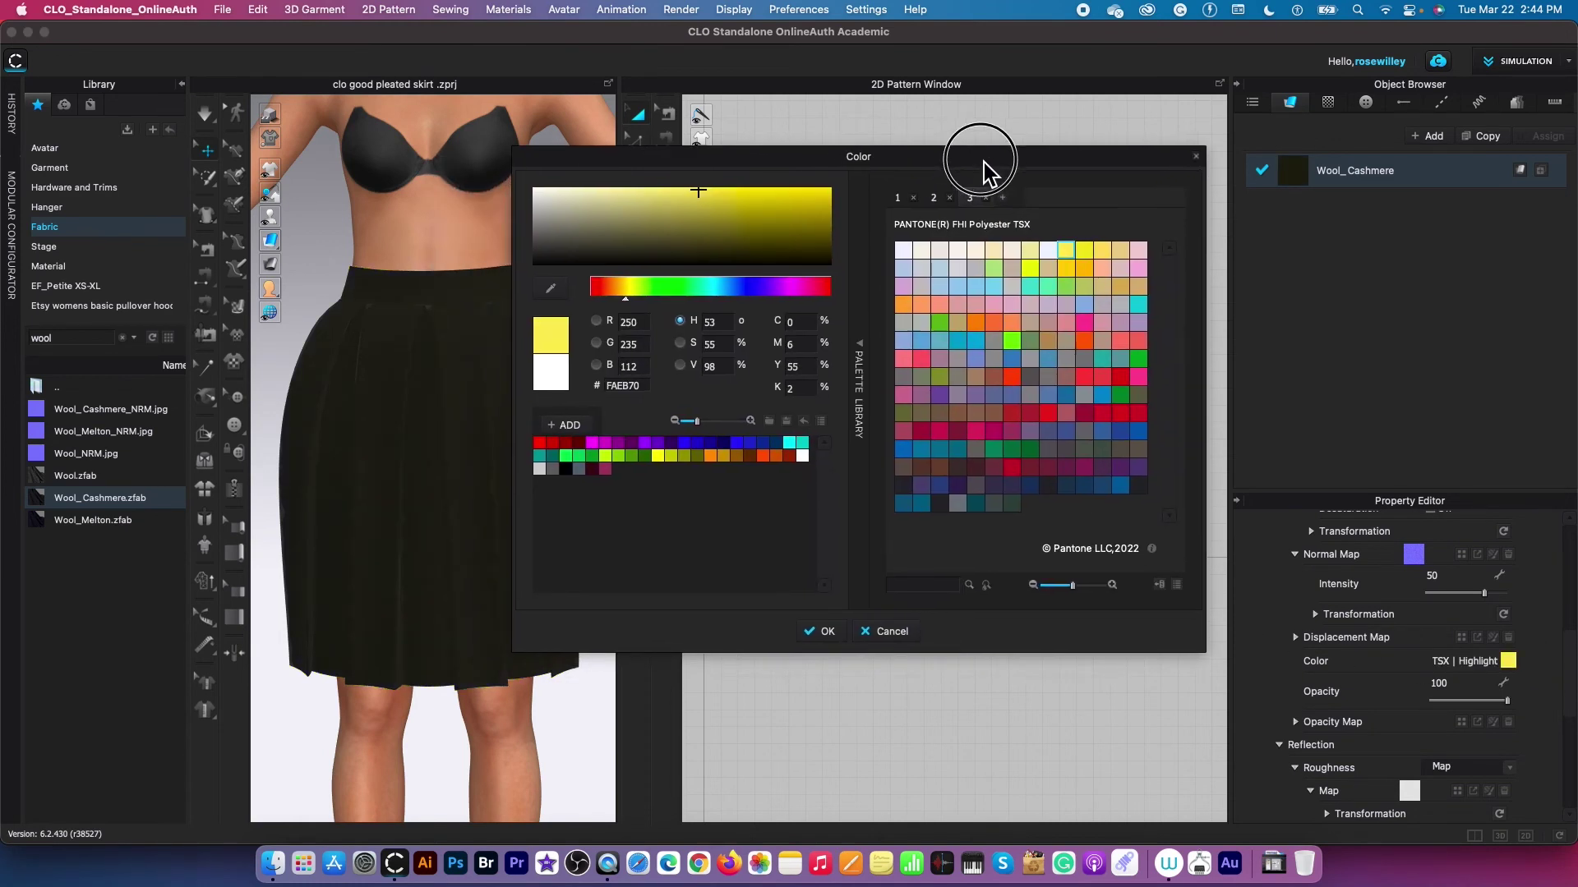
pyautogui.click(824, 630)
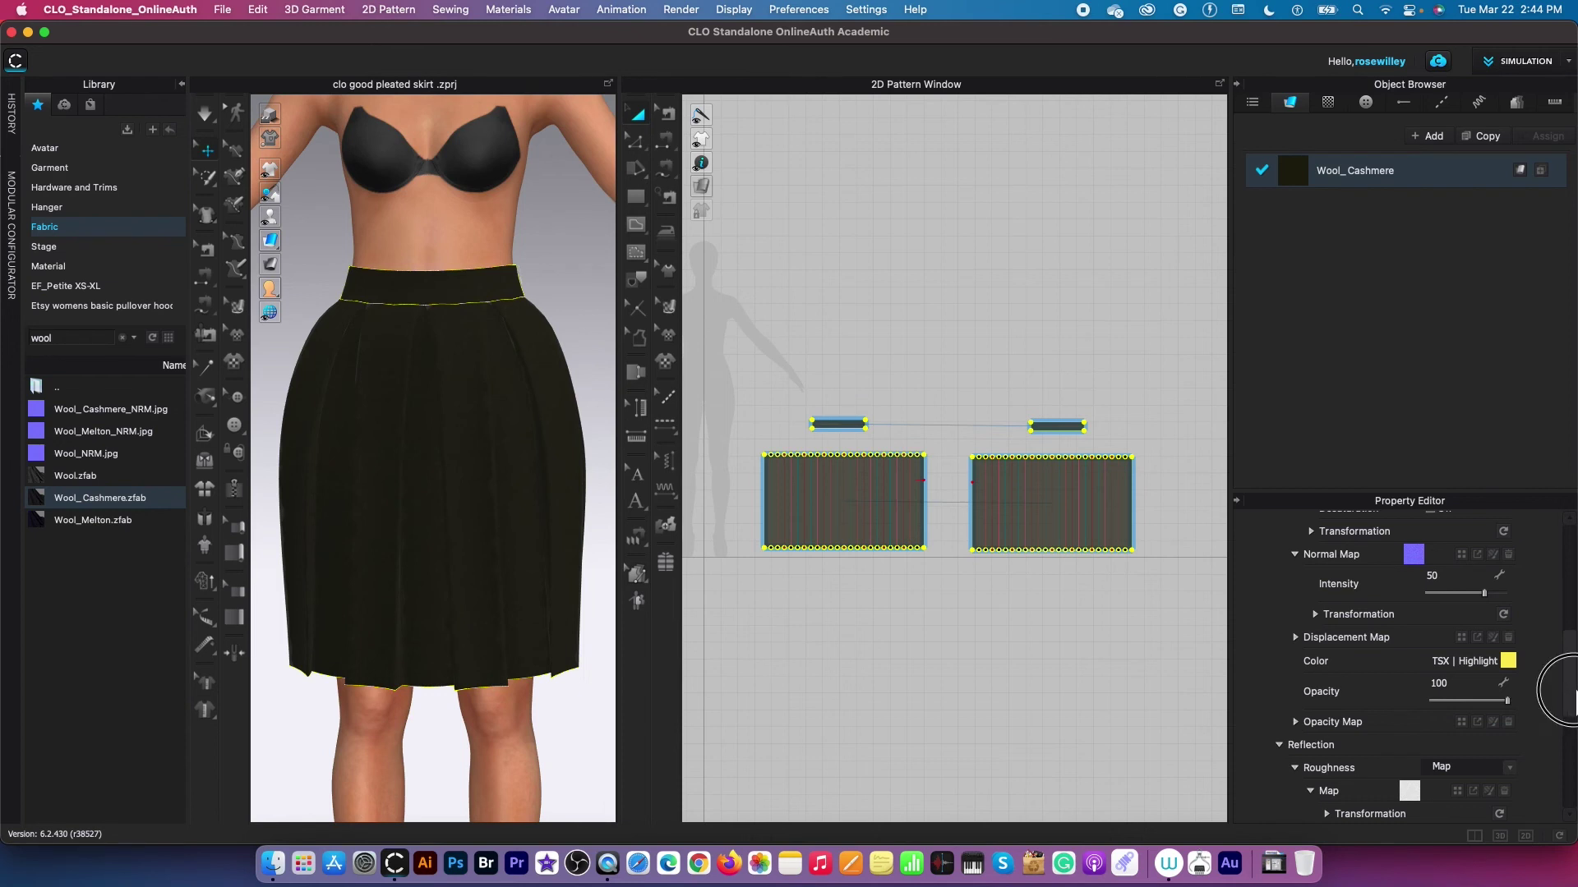
pyautogui.scroll(5, 1528, 665)
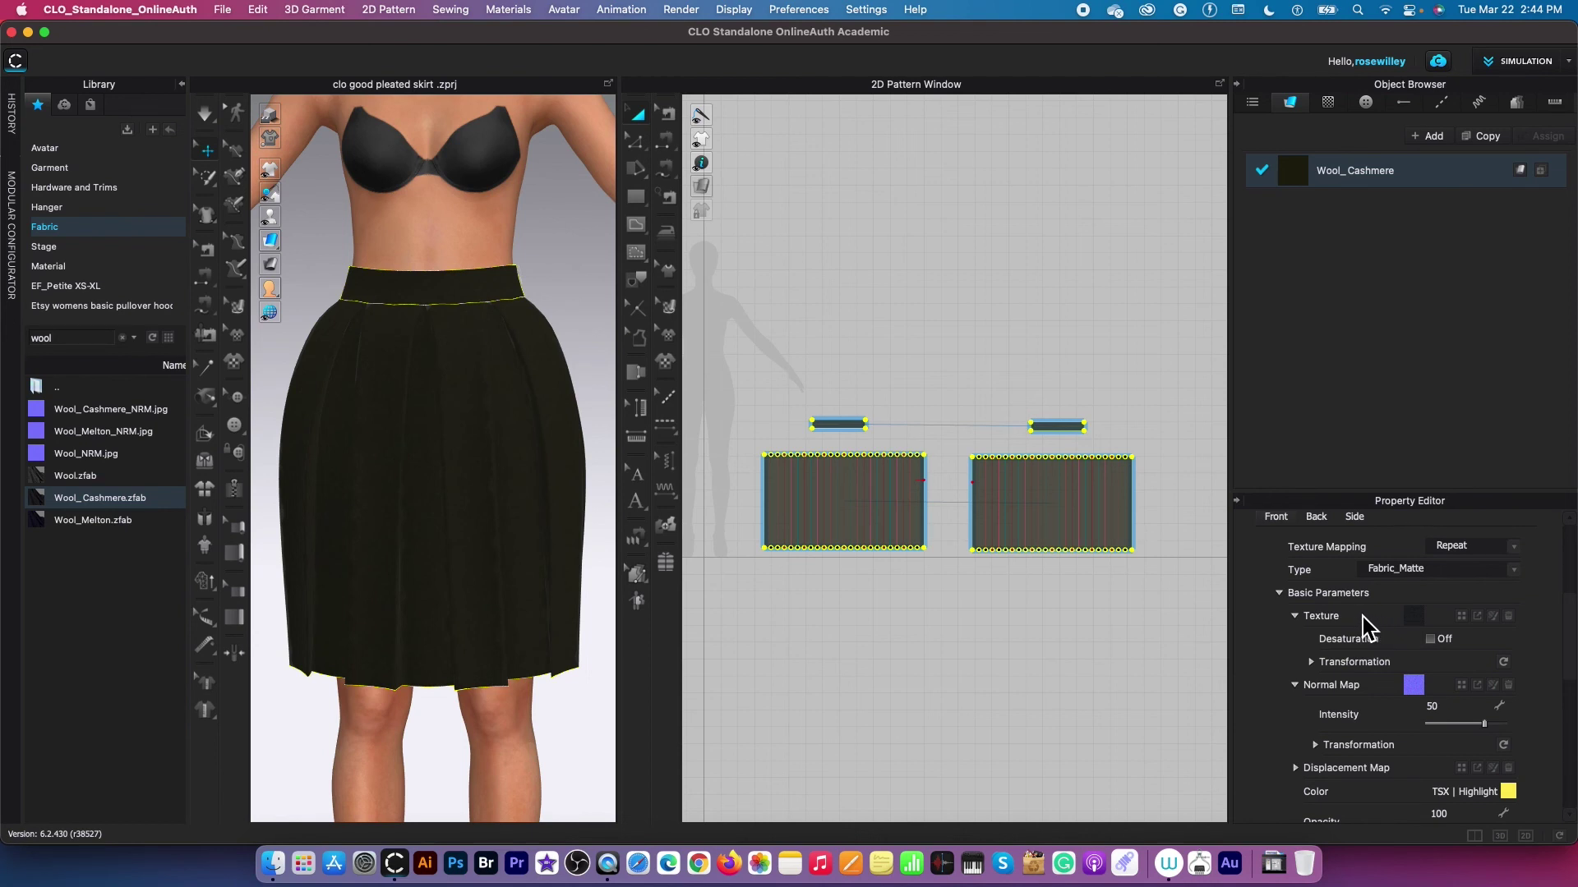
# - Delete the Wool_Cashmere fabric's texture so the skirt renders bright yellow
pyautogui.click(1509, 616)
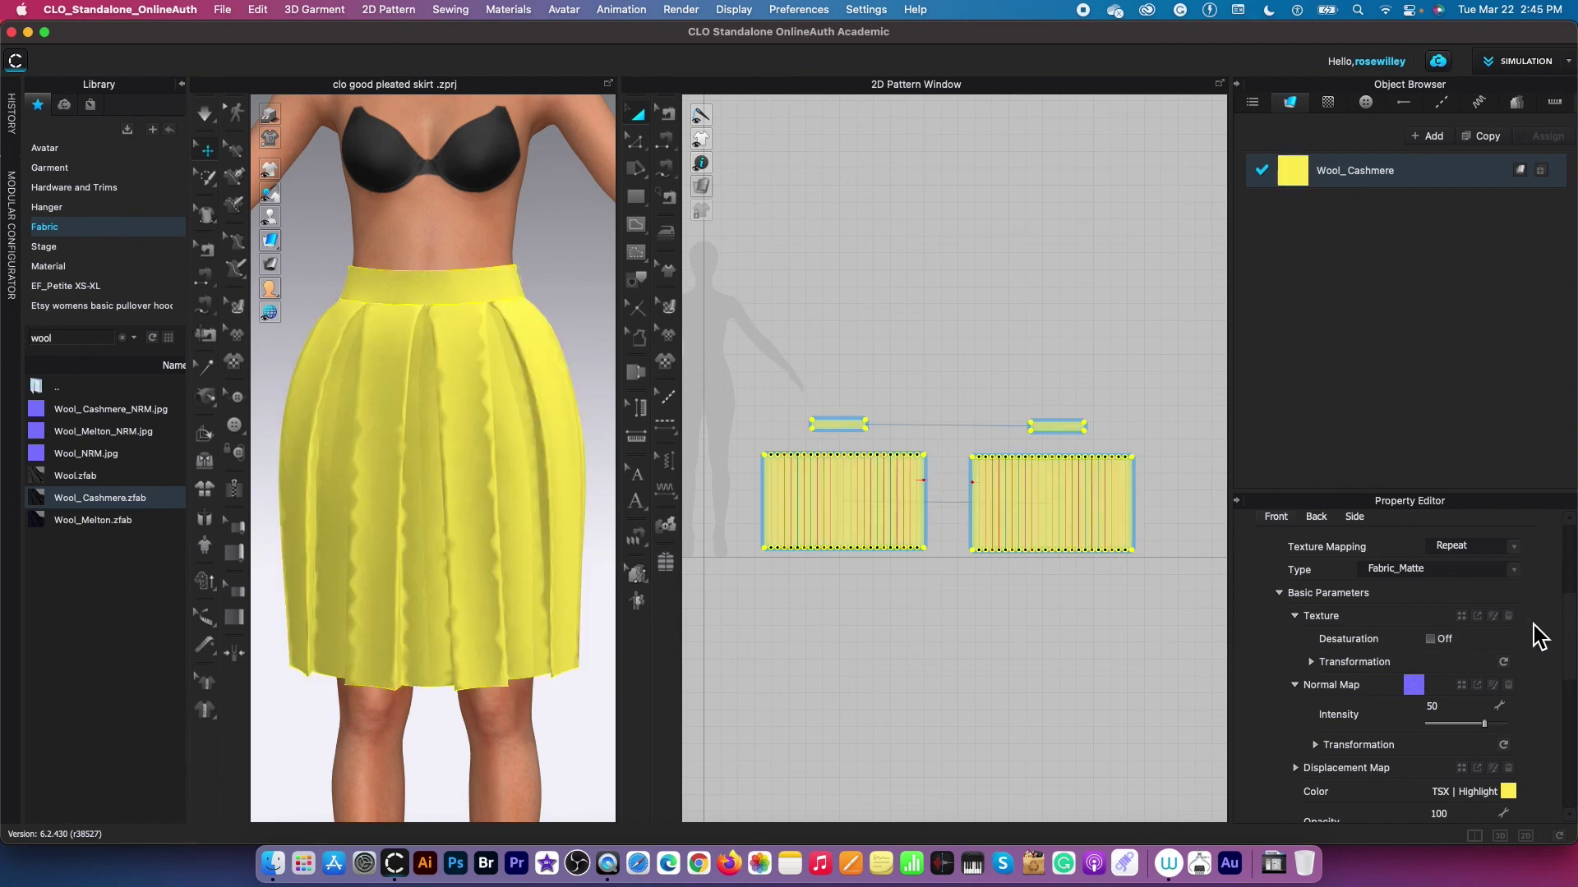